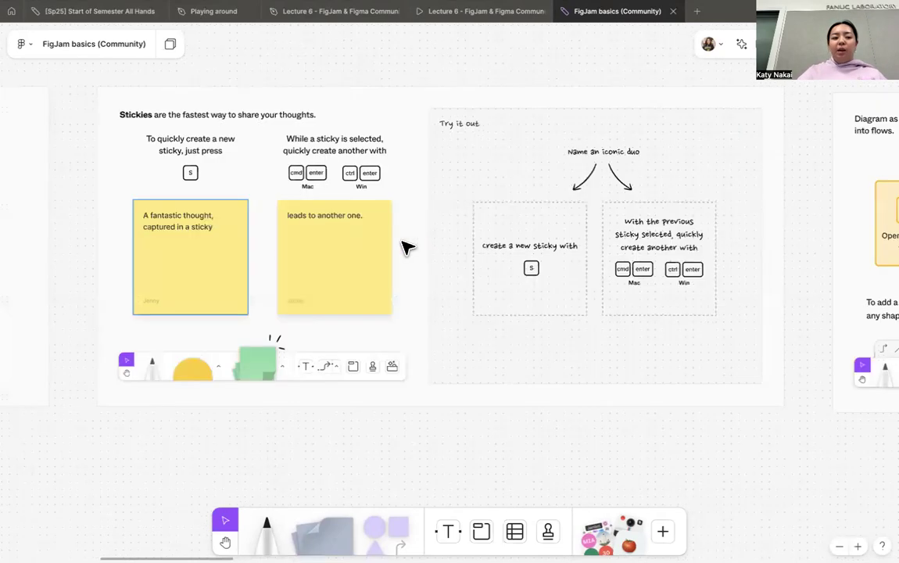
- Place a blue-gray sticky note over the first dashed placeholder in the Stickies "Try it out" area
scroll(262, 225, down, 3)
scroll(261, 225, left, 1)
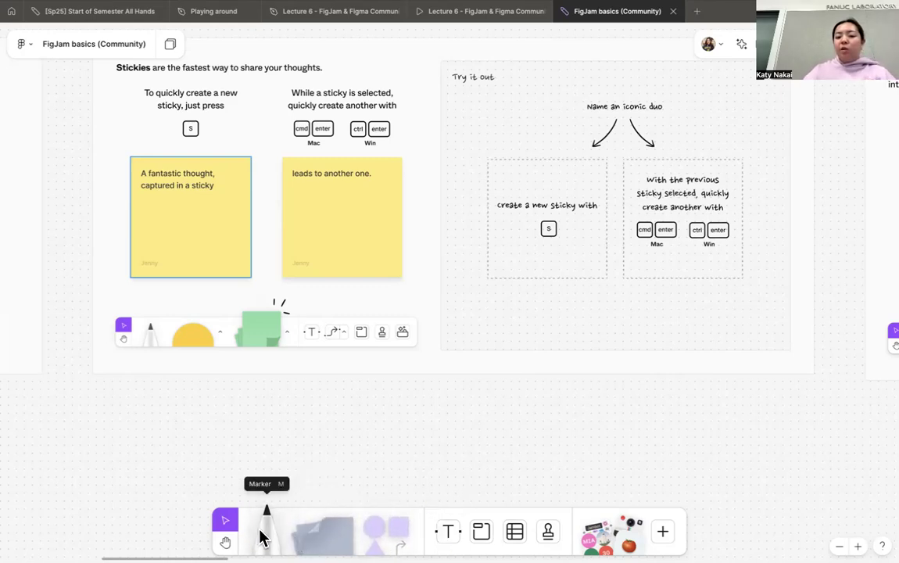
click(326, 536)
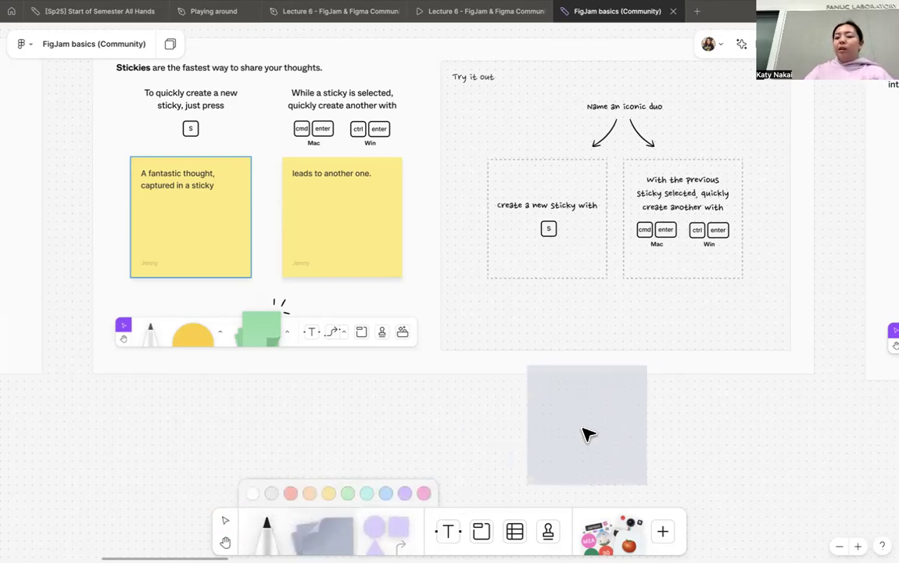
scroll(577, 431, down, 2)
scroll(578, 432, up, 5)
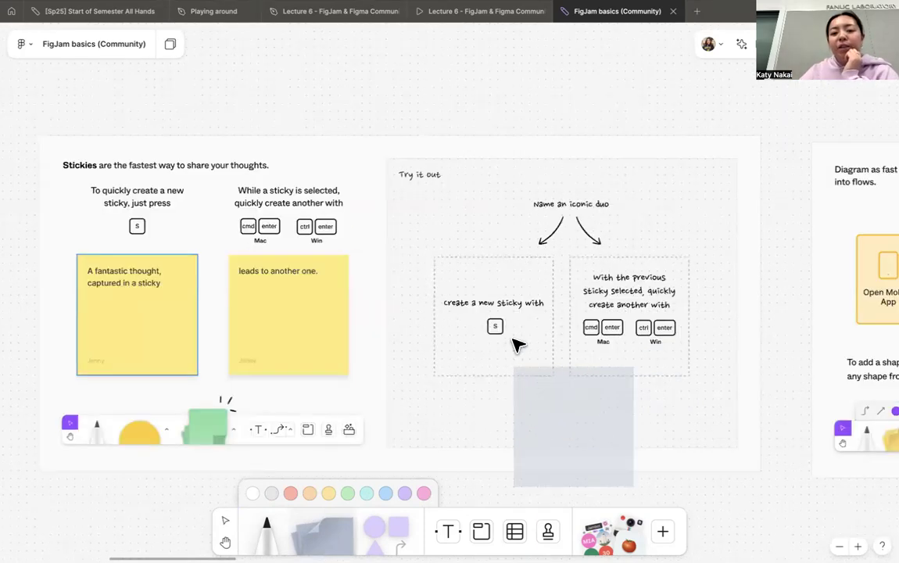
click(494, 315)
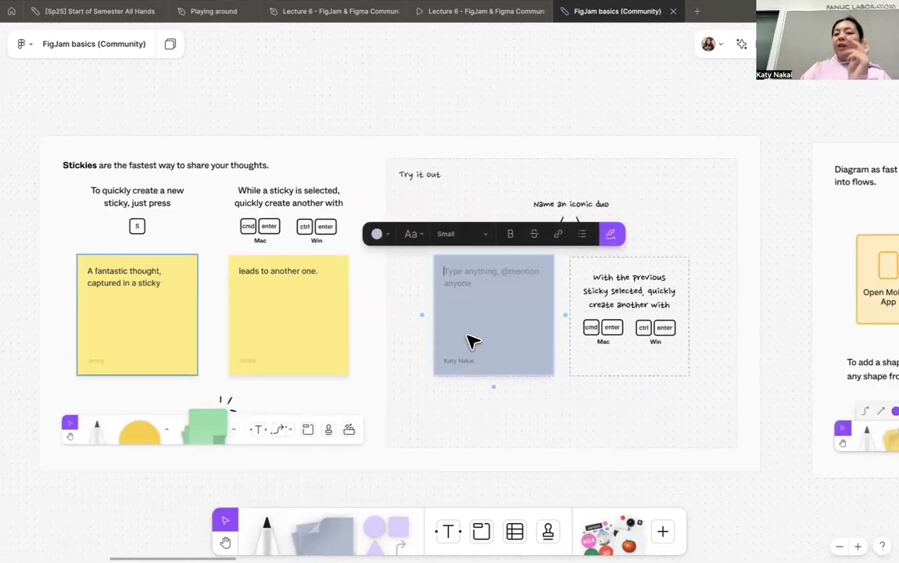
- Write "hello" on the new sticky, followed by a bulleted list with "fdf" and "dfdf"
text(hello)
key(Return)
text(-)
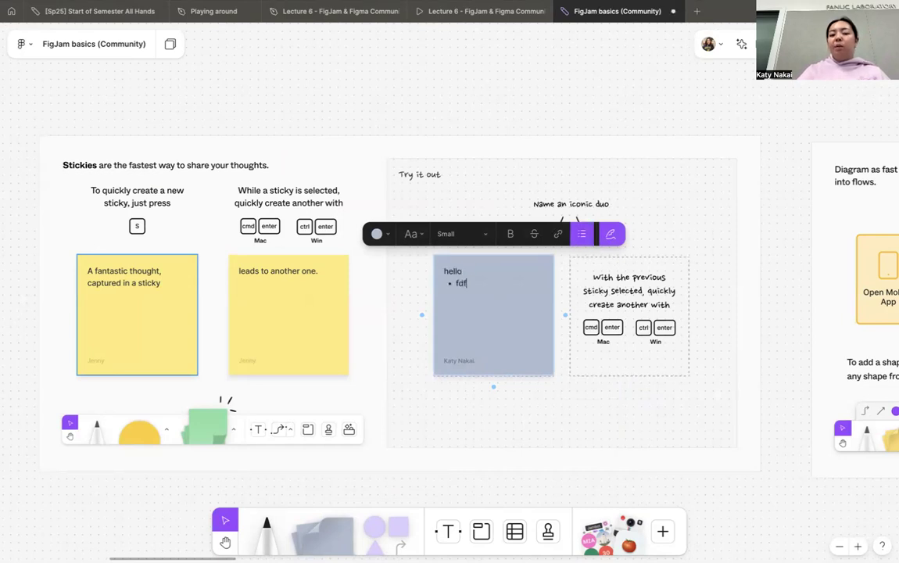
click(496, 209)
- Set the text size of the "hello" sticky to Medium
click(491, 297)
click(490, 221)
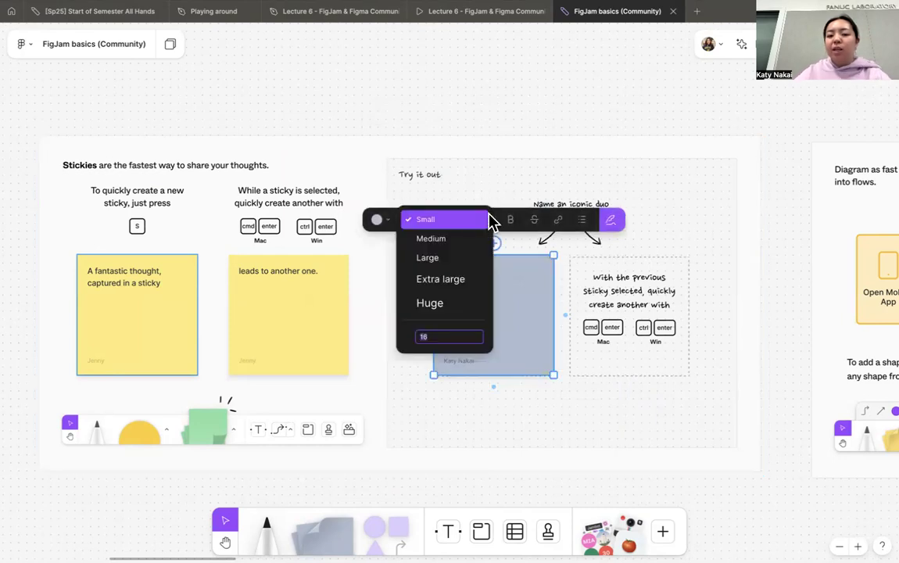
click(476, 241)
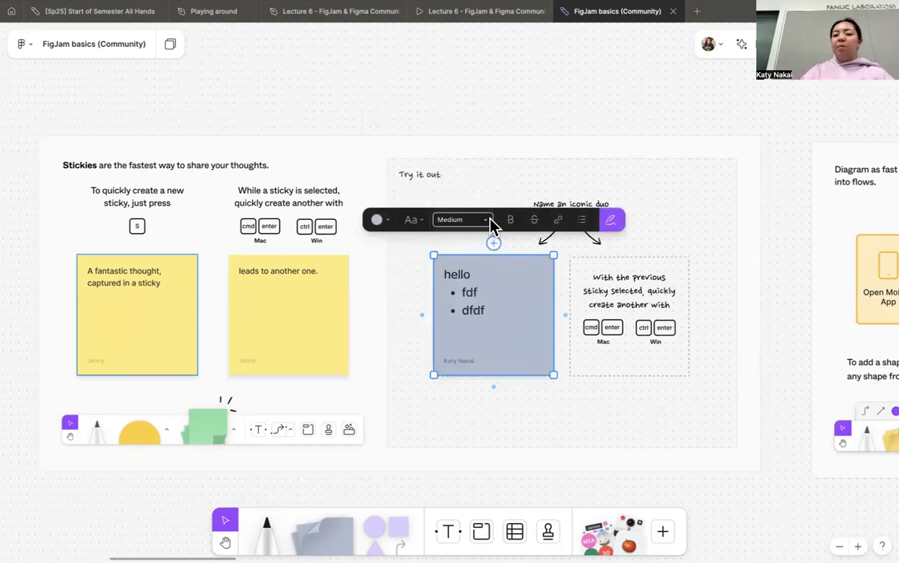
click(489, 221)
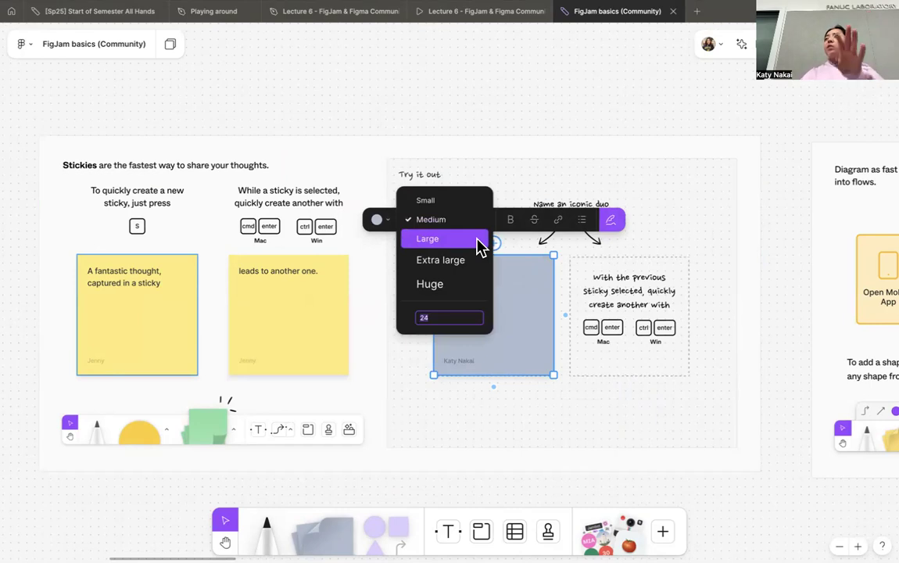
click(534, 272)
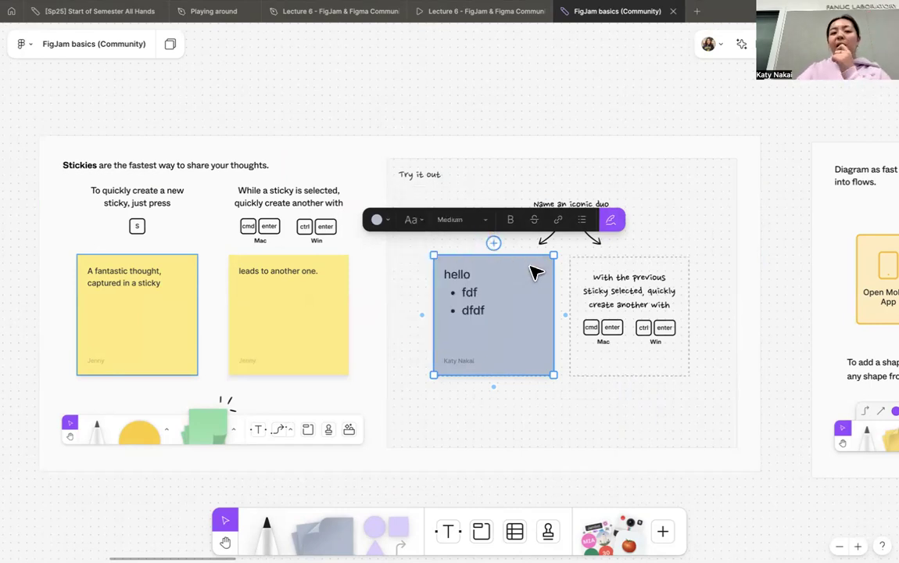
- Set the "hello" sticky's font to Scribbled after trying Technical, and change its fill color to light red
click(417, 226)
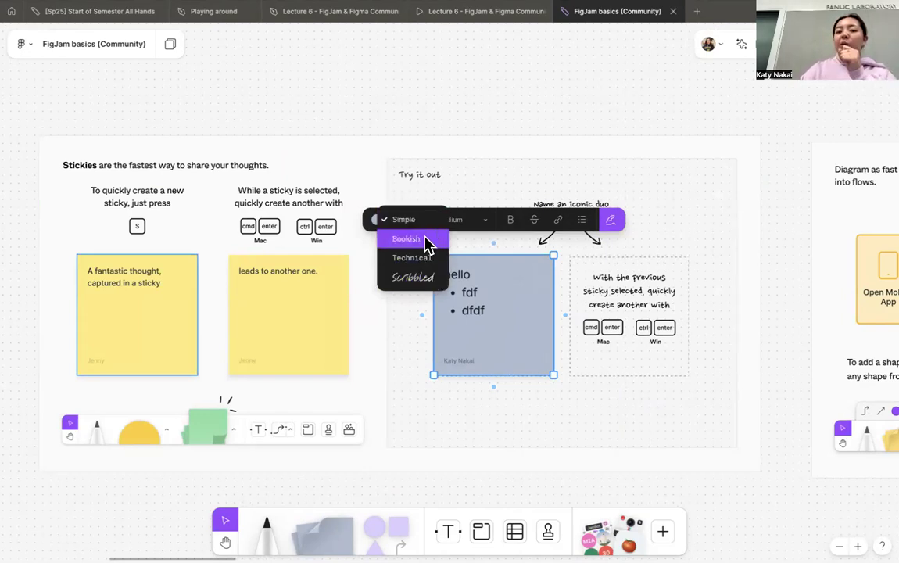
click(425, 241)
click(412, 219)
click(425, 246)
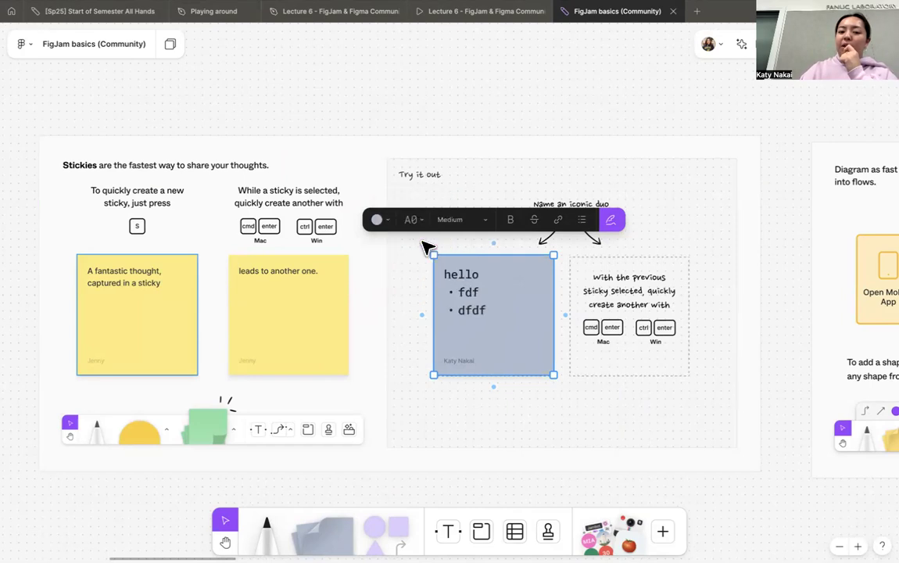
click(426, 221)
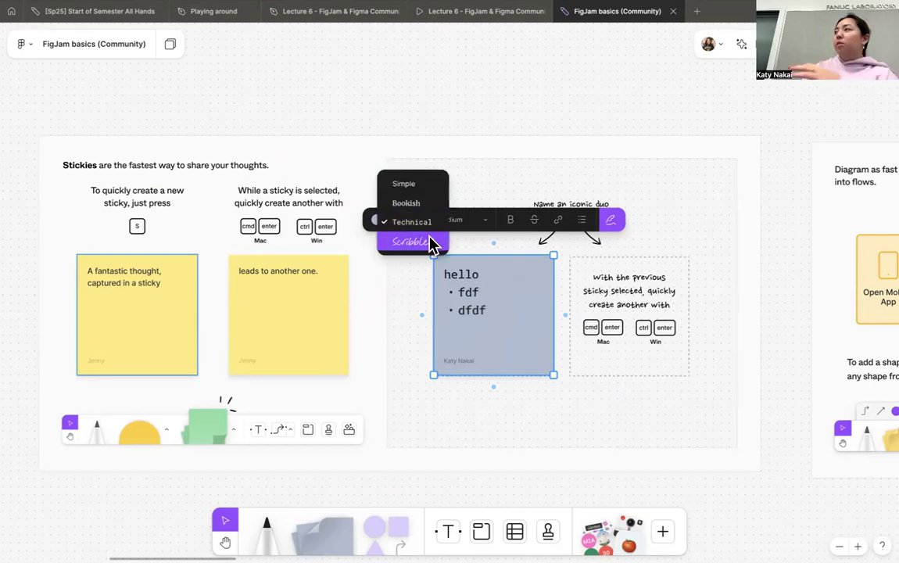
click(422, 242)
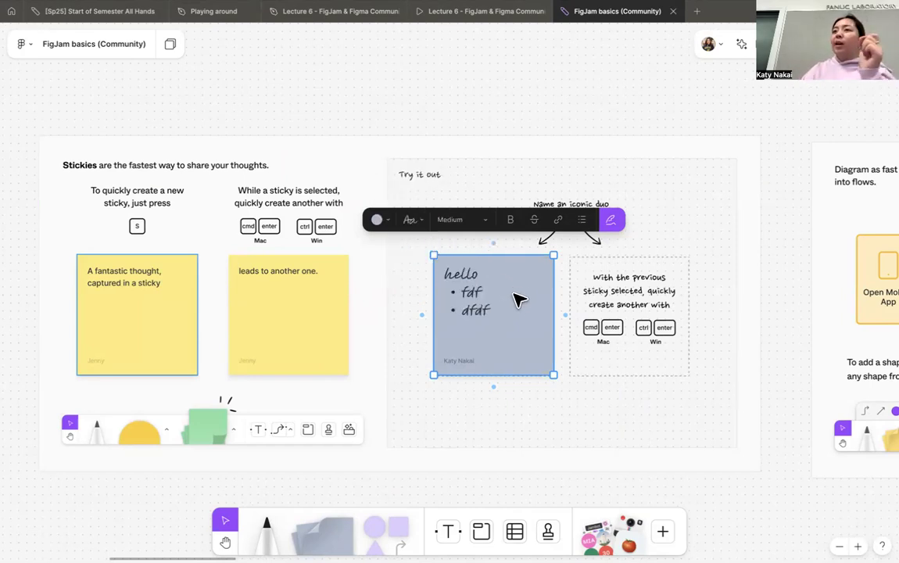
click(377, 219)
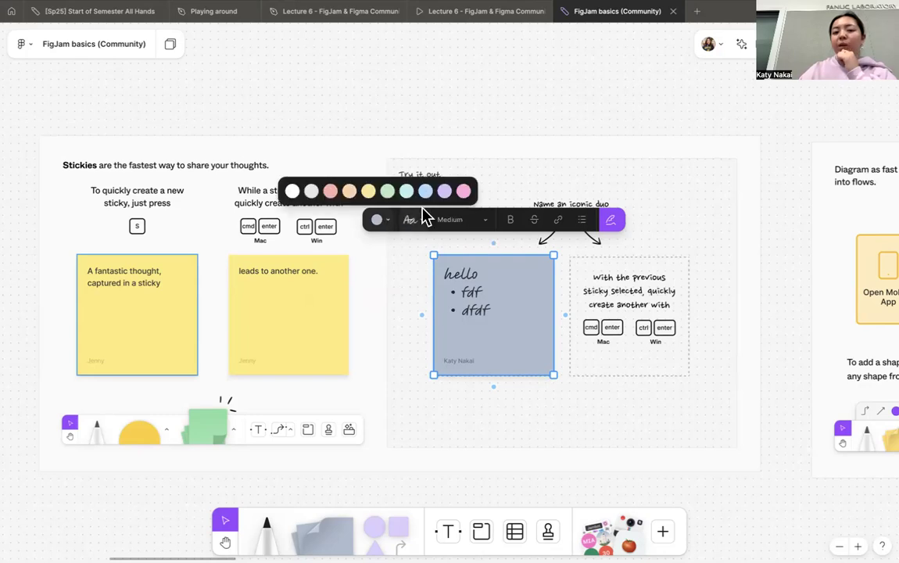
click(330, 191)
- Toggle bold and strikethrough on and off for the sticky's text, and open its link entry without adding a URL
click(510, 221)
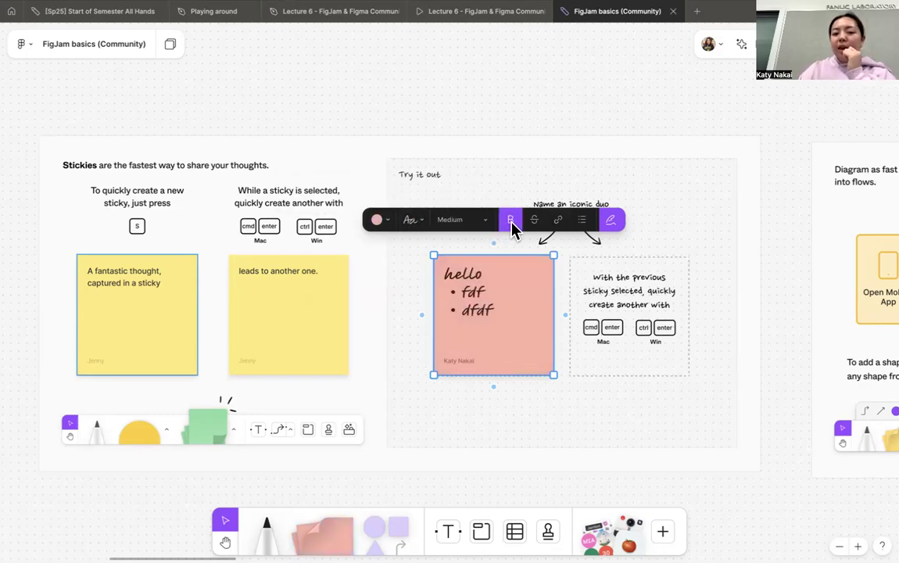
click(510, 221)
click(534, 220)
click(534, 220)
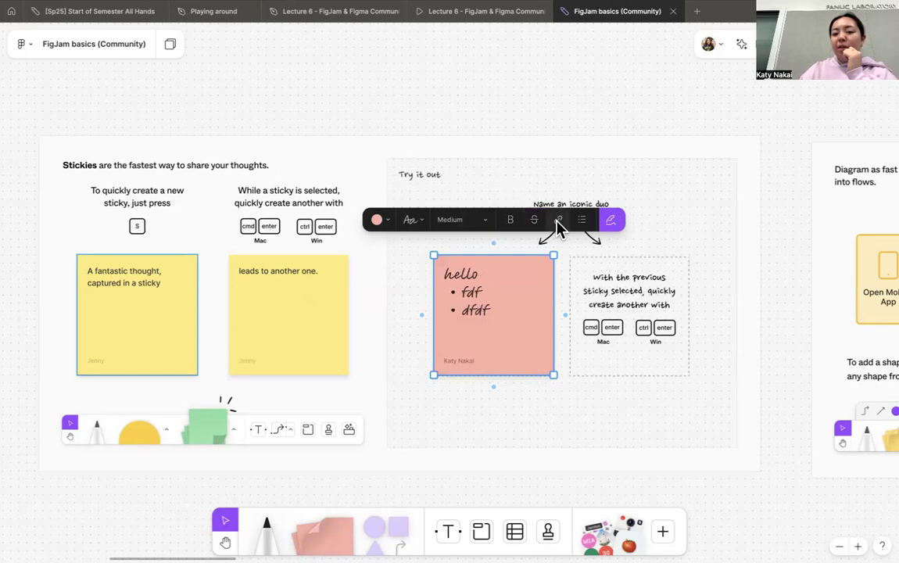
click(558, 225)
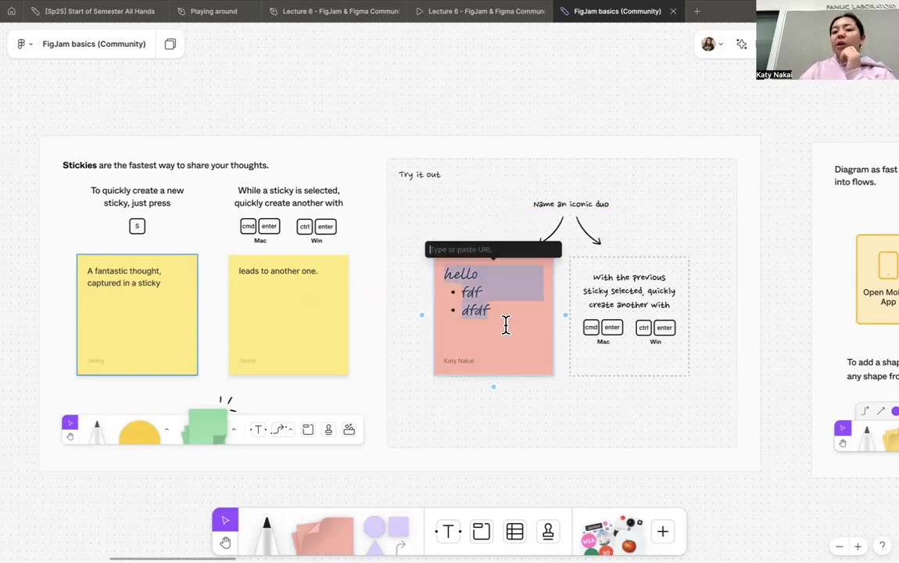
key(Escape)
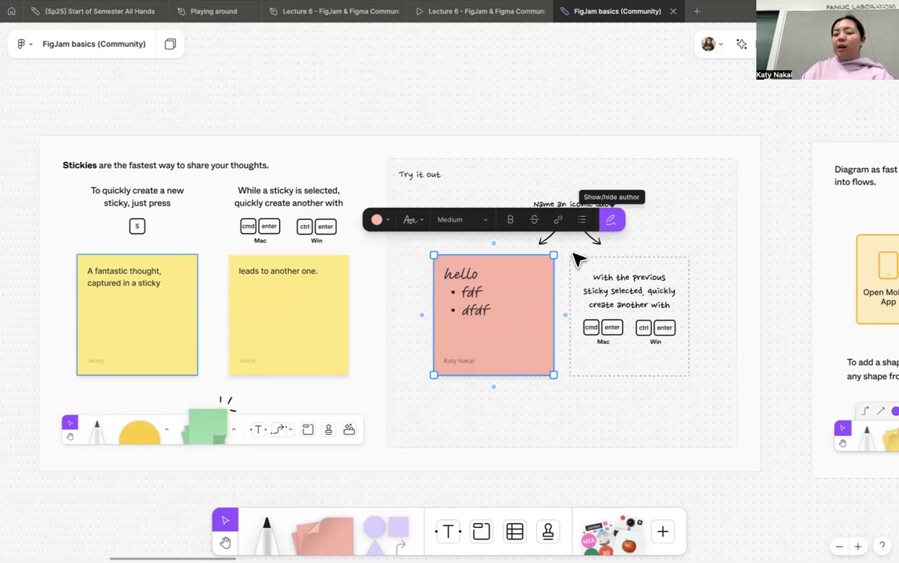
- Hide the author name on the light red sticky and show it again
scroll(484, 365, up, 5)
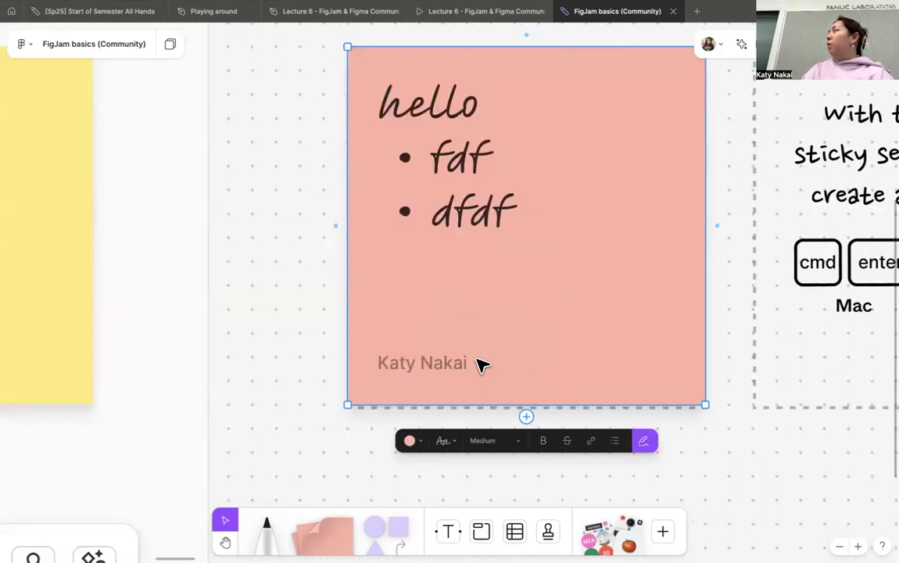
scroll(482, 364, up, 3)
scroll(481, 365, down, 8)
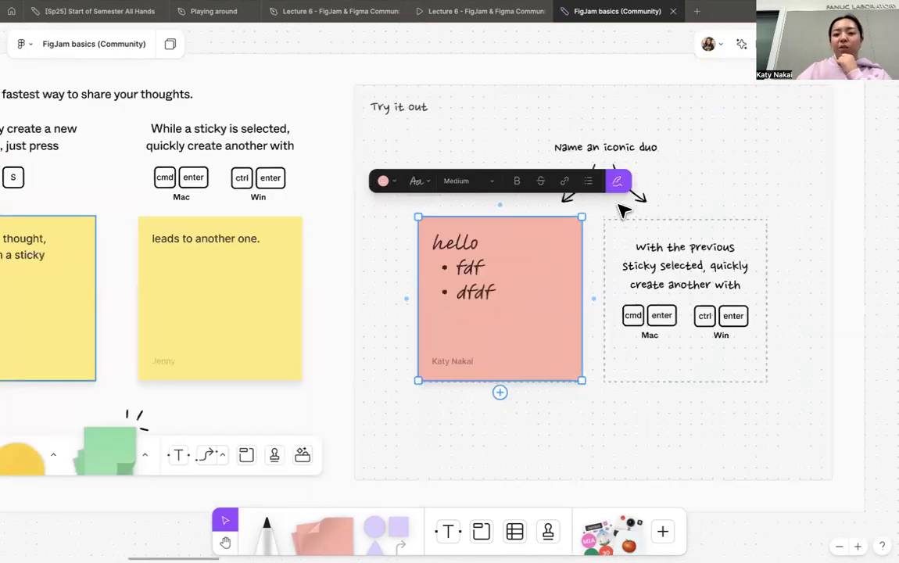
click(617, 182)
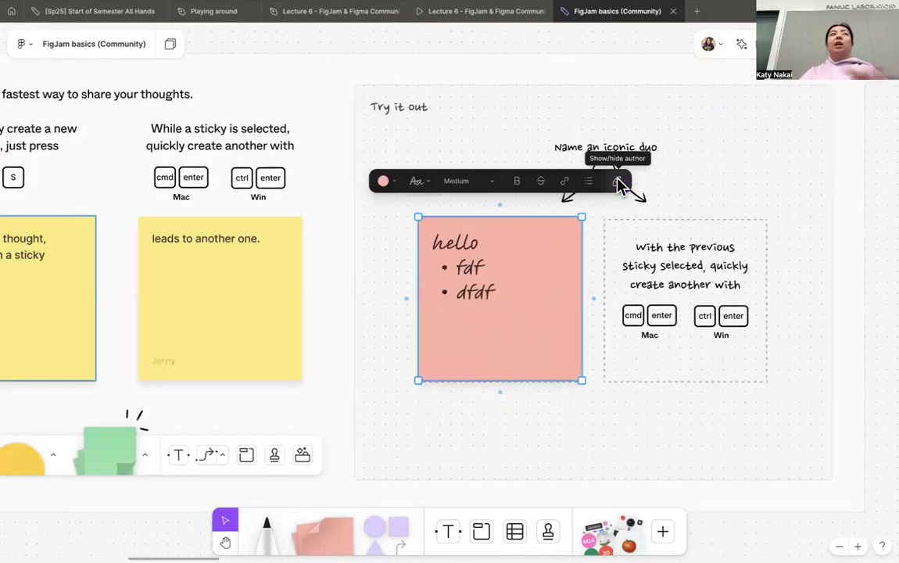
click(617, 182)
- Place a chevron shape near the "Try it out" label in the Shapes section's practice area
scroll(581, 192, down, 6)
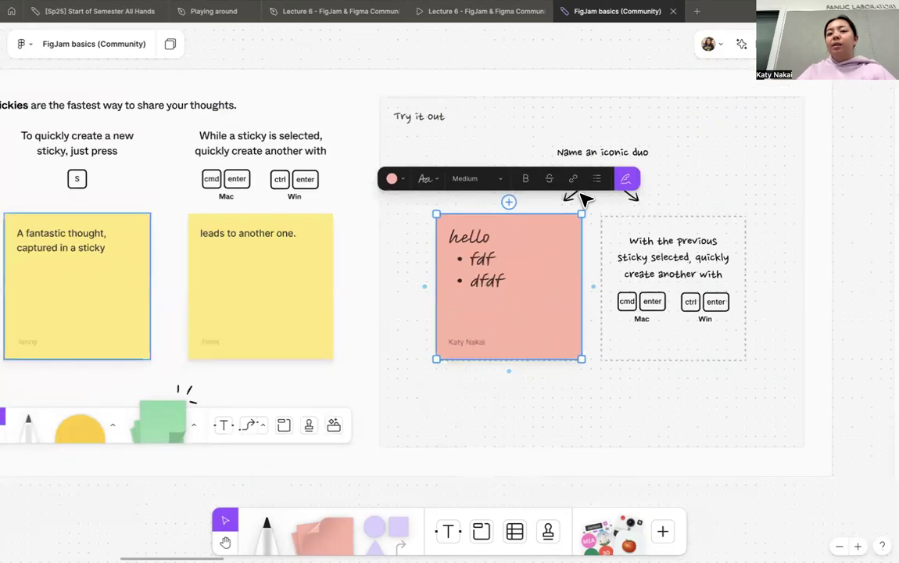
scroll(416, 217, up, 2)
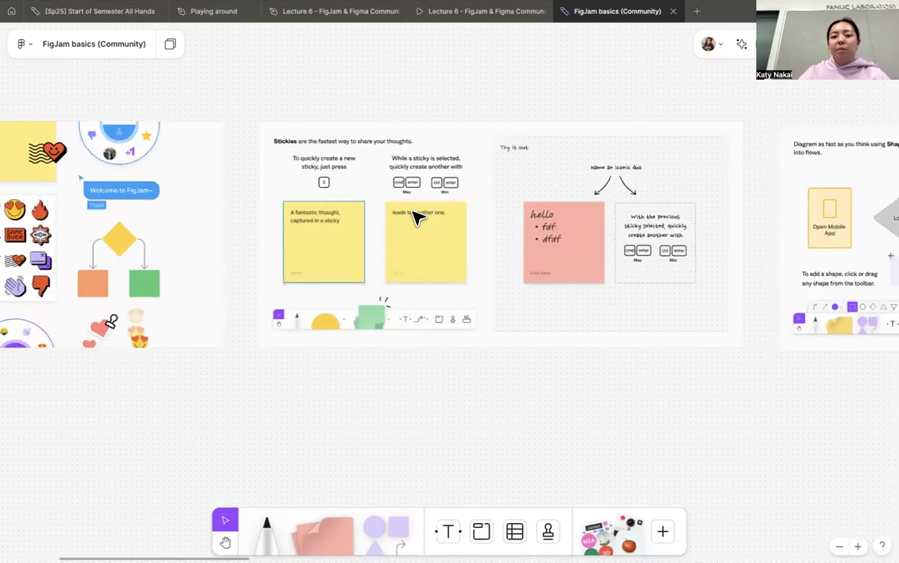
scroll(417, 217, up, 5)
scroll(416, 217, right, 8)
scroll(416, 217, right, 8)
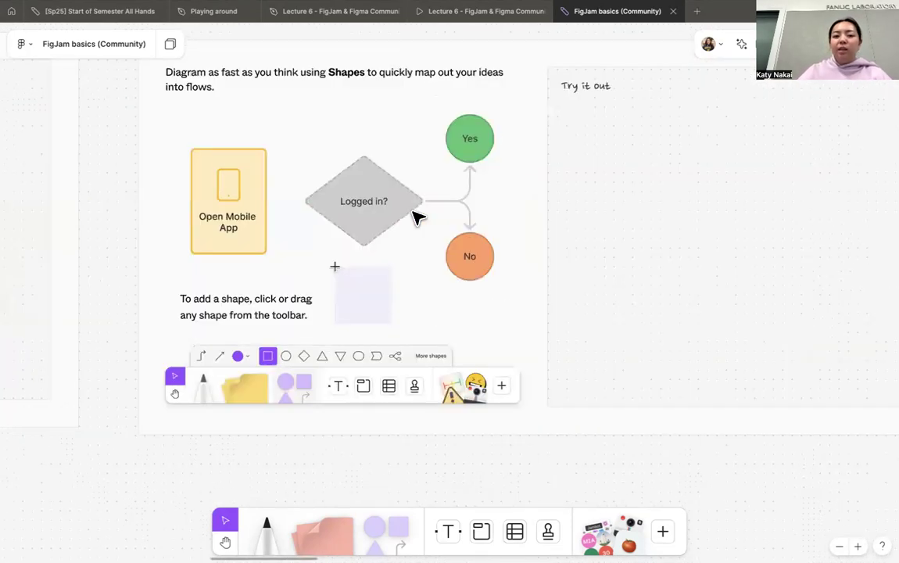
scroll(416, 217, down, 3)
scroll(416, 217, right, 2)
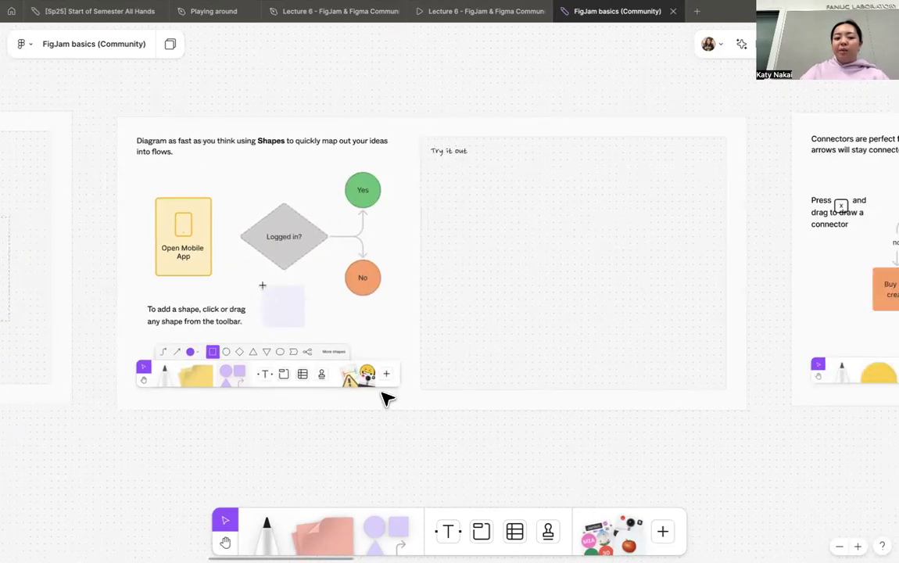
click(383, 539)
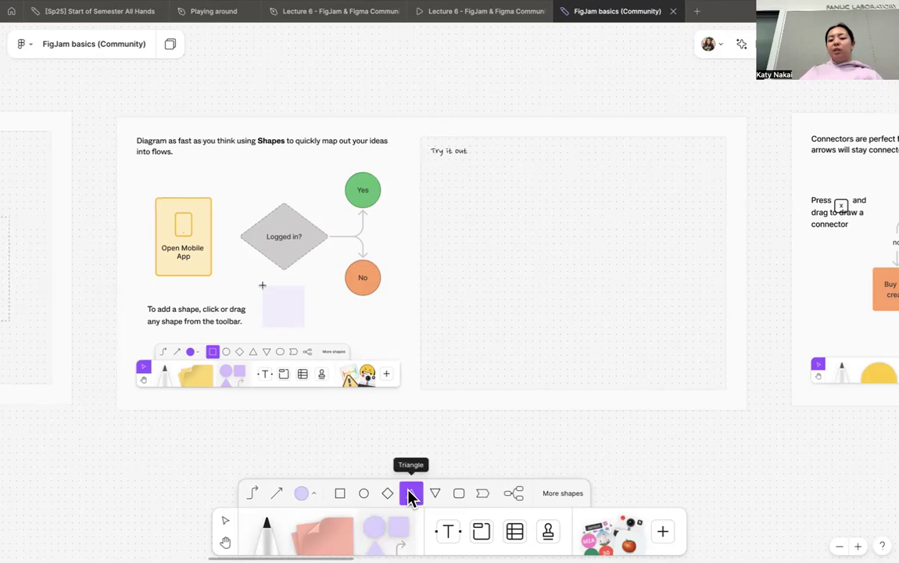
click(483, 498)
click(462, 169)
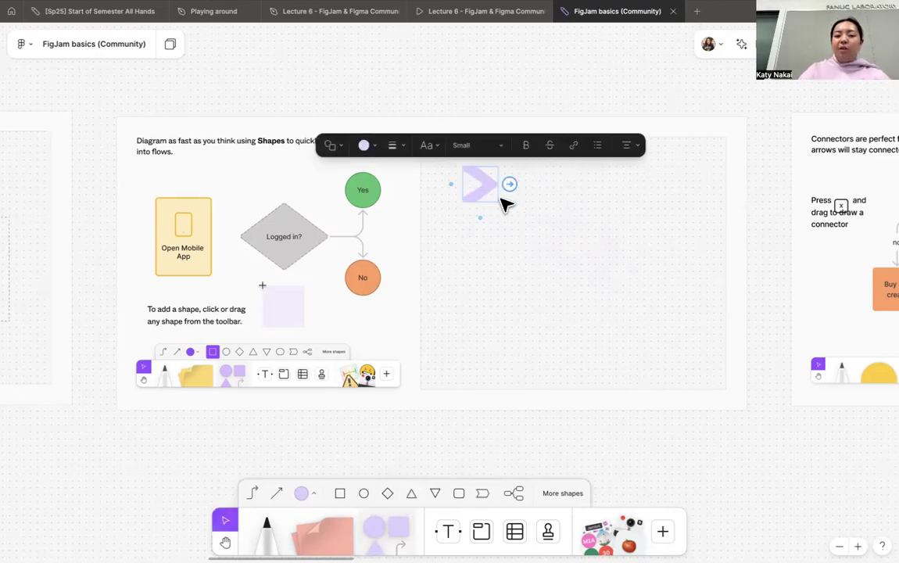
- Stretch the chevron to about four times its width and make it slightly taller
scroll(506, 203, up, 5)
key(Escape)
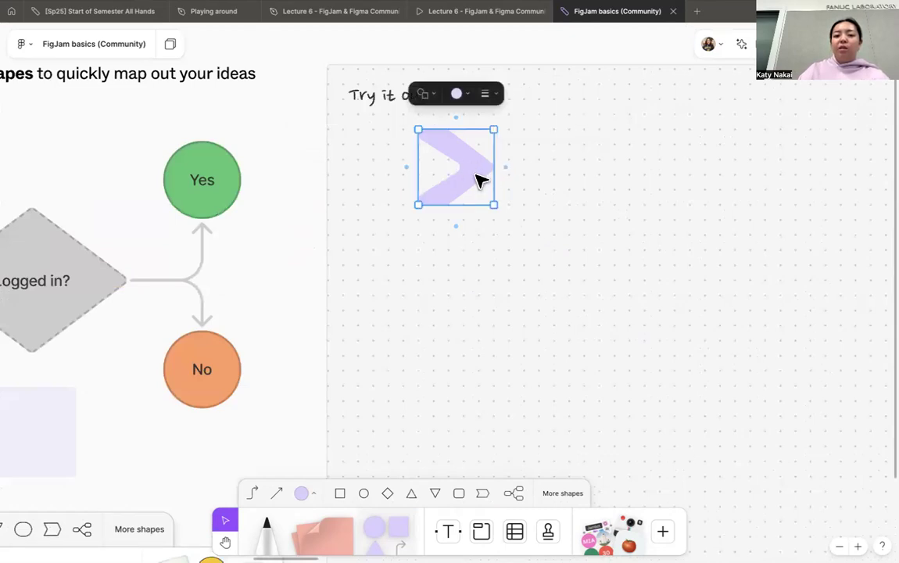
drag(541, 170, 722, 183)
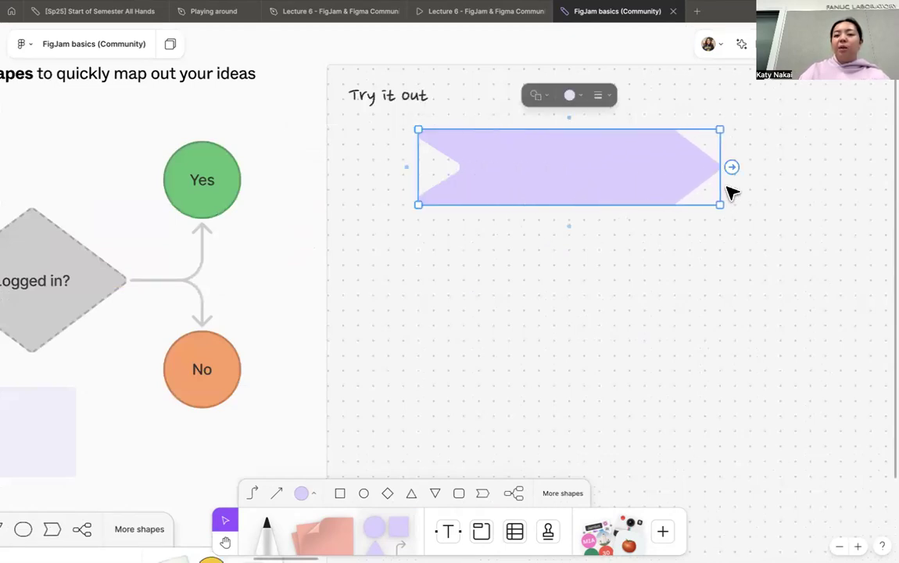
mouse_move(642, 203)
mouse_down()
mouse_move(682, 252)
mouse_move(648, 219)
mouse_up()
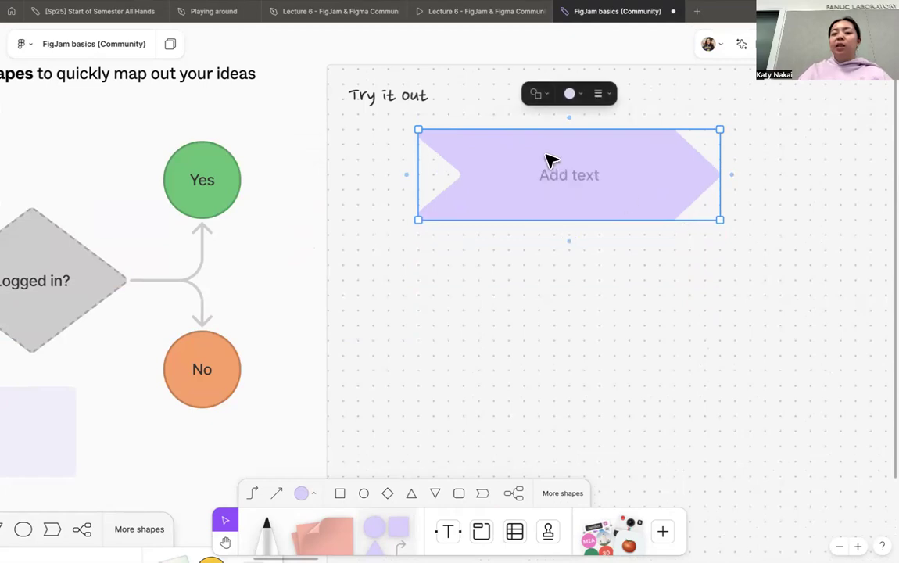
- Label the shape "chevron!" and change its fill color to pale teal
click(572, 178)
text(chevron!)
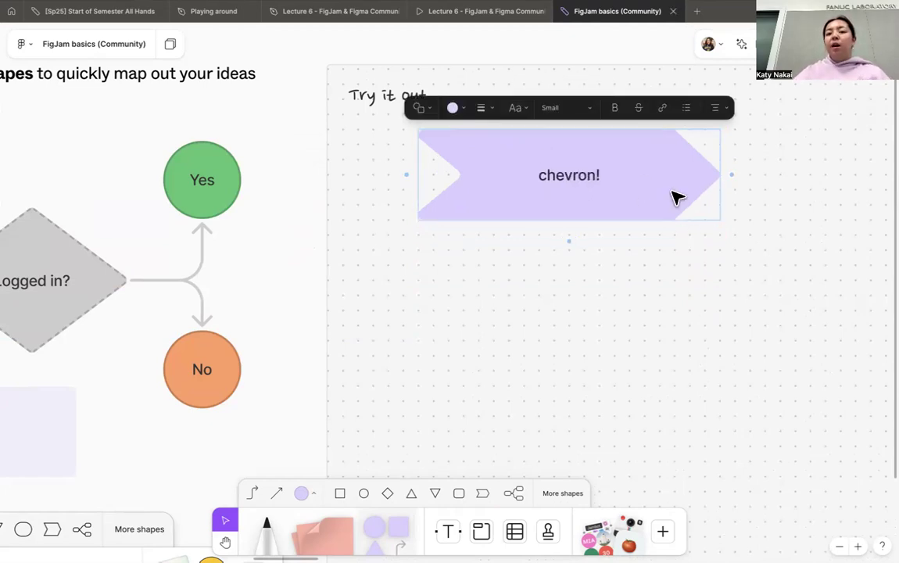
click(700, 229)
click(679, 207)
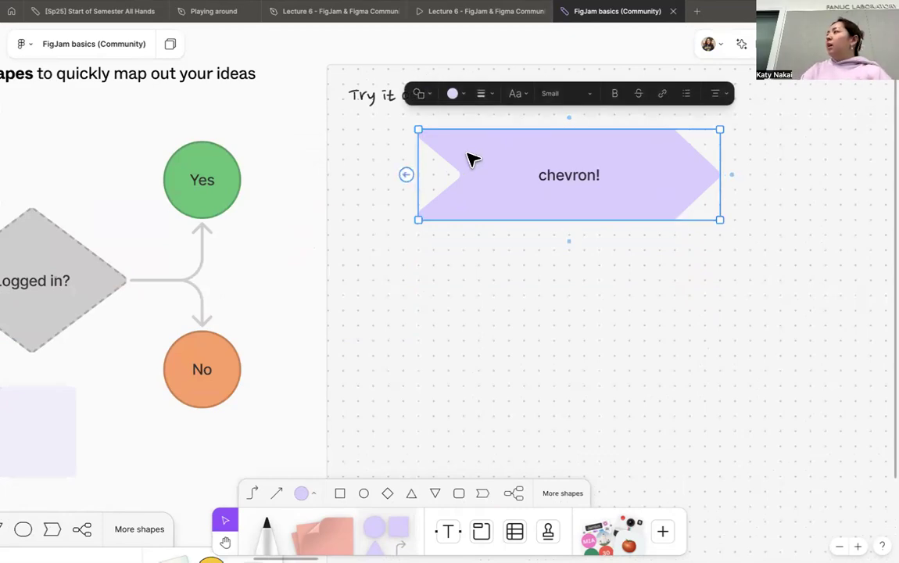
click(452, 94)
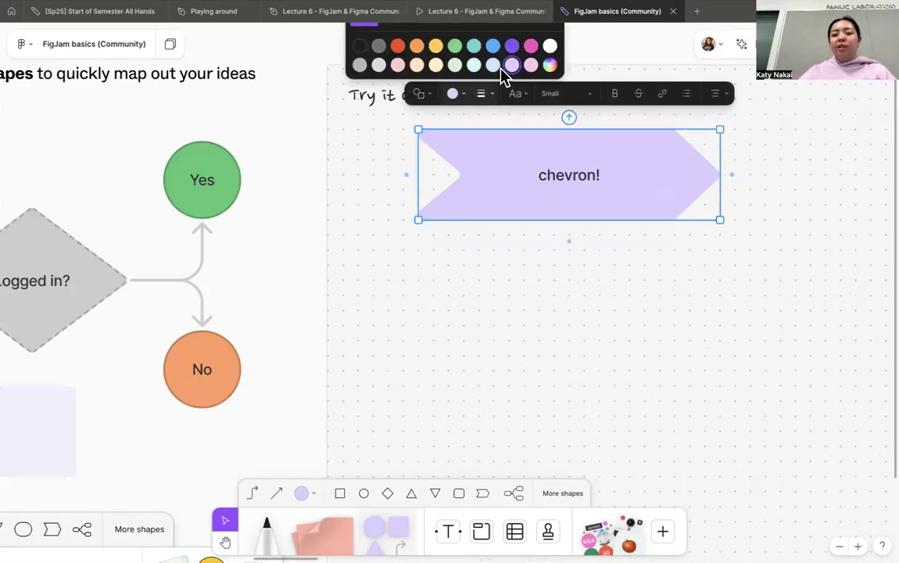
click(481, 72)
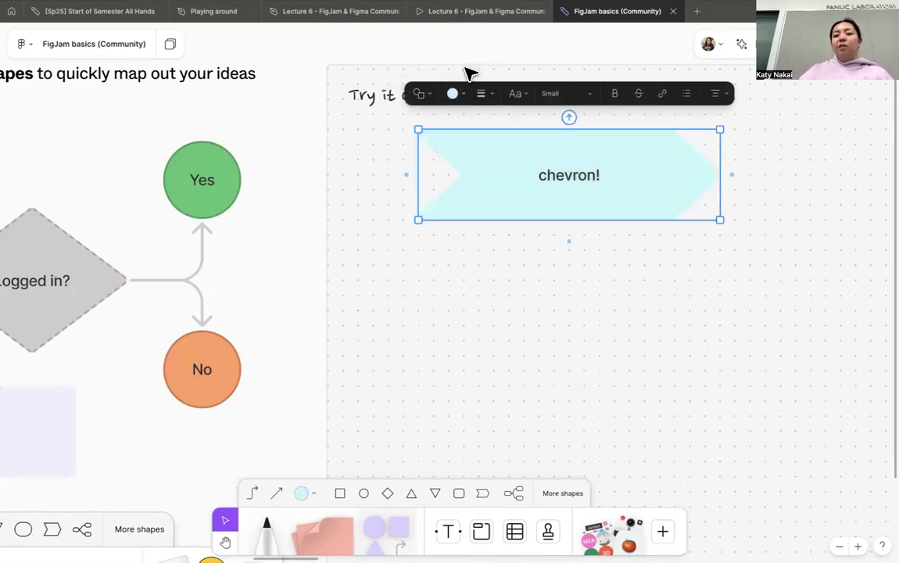
- Set the chevron label's text size to Large, try the Scribbled font on it, and settle on the Technical font
click(581, 96)
click(576, 133)
click(519, 94)
click(526, 148)
click(525, 94)
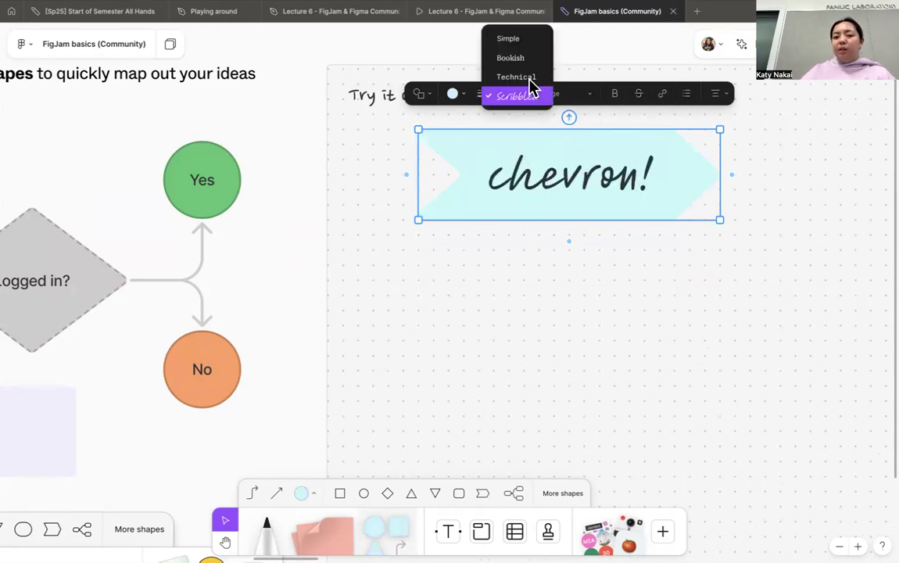
click(530, 78)
click(622, 307)
- Draw a diamond to the right of the chevron, about twice the chevron's height, and fill it with purple
key(shift+2)
scroll(622, 308, up, 5)
click(393, 495)
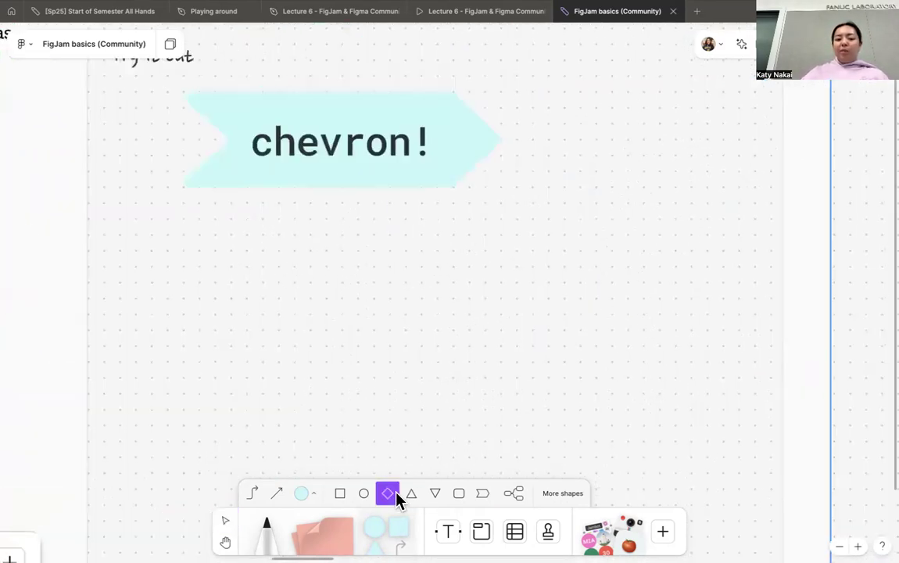
drag(612, 140, 765, 311)
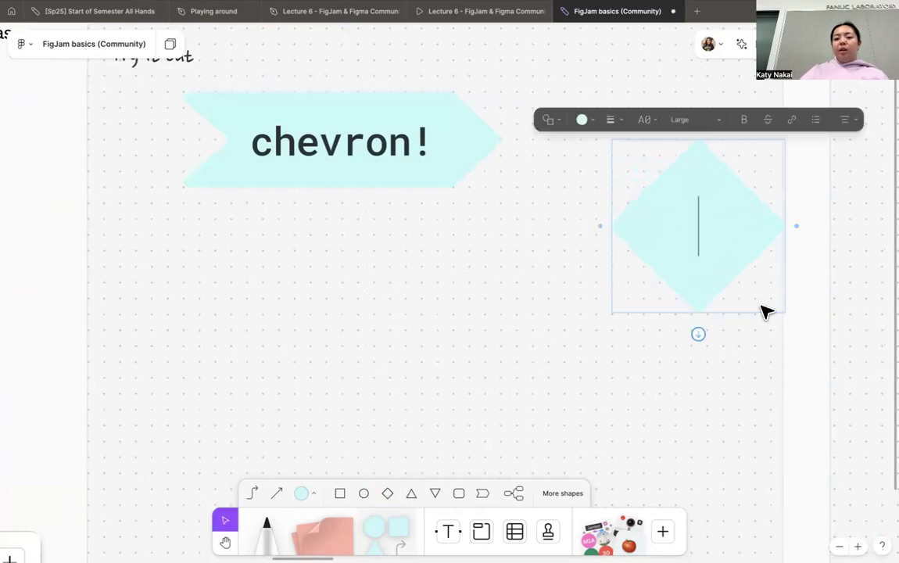
click(591, 120)
click(641, 71)
click(776, 354)
- Duplicate the purple diamond and place the copy directly below the original
click(718, 227)
drag(718, 226, 637, 400)
scroll(606, 276, down, 3)
scroll(606, 276, up, 3)
- Change the lower purple diamond into a star shape and fill it with teal
click(599, 273)
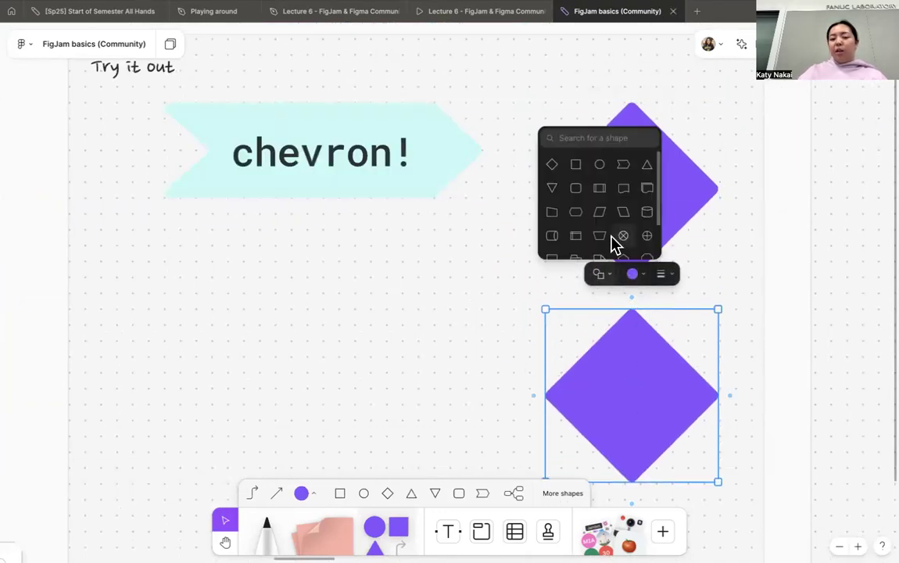
scroll(601, 197, down, 2)
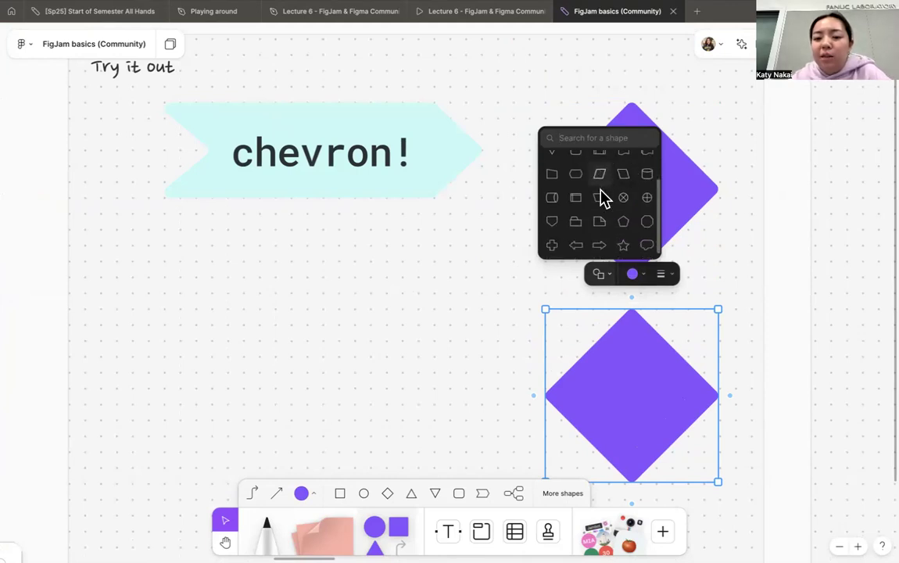
click(624, 247)
click(635, 275)
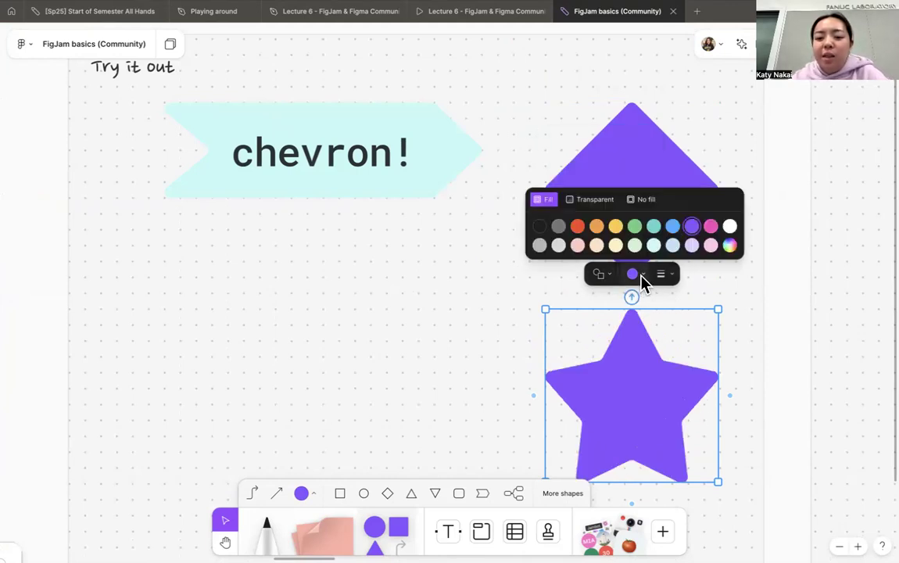
click(661, 237)
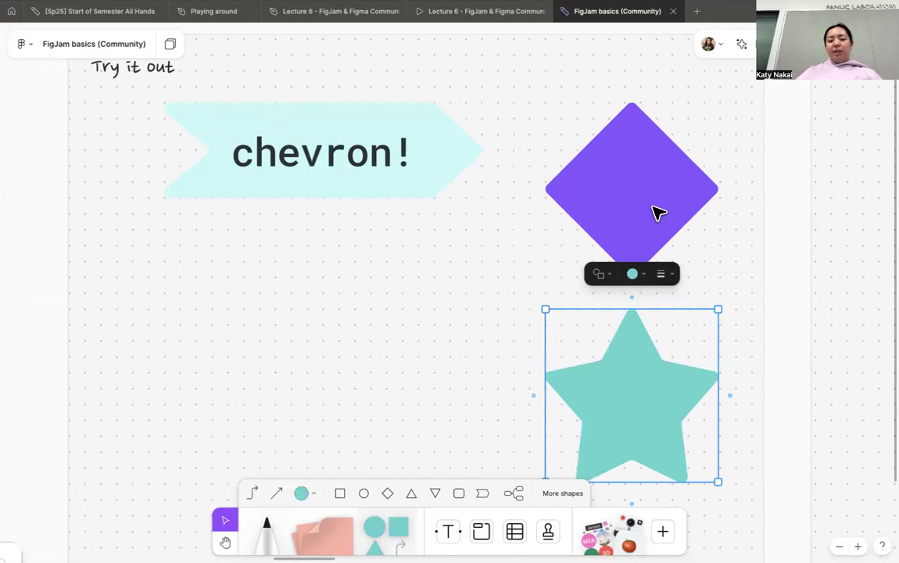
- Connect the right side of the chevron to the star's left side and to the top of the purple diamond
scroll(658, 213, down, 3)
click(508, 175)
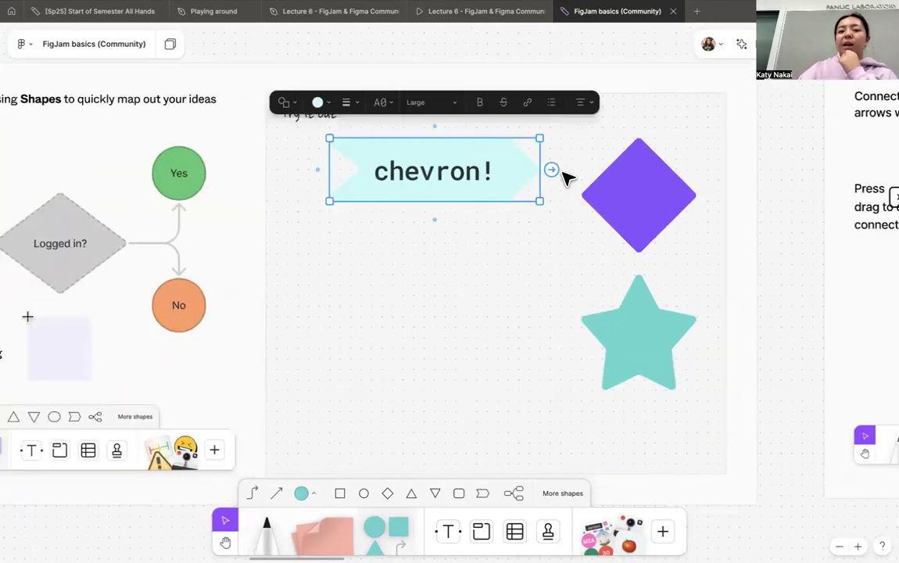
drag(551, 169, 589, 328)
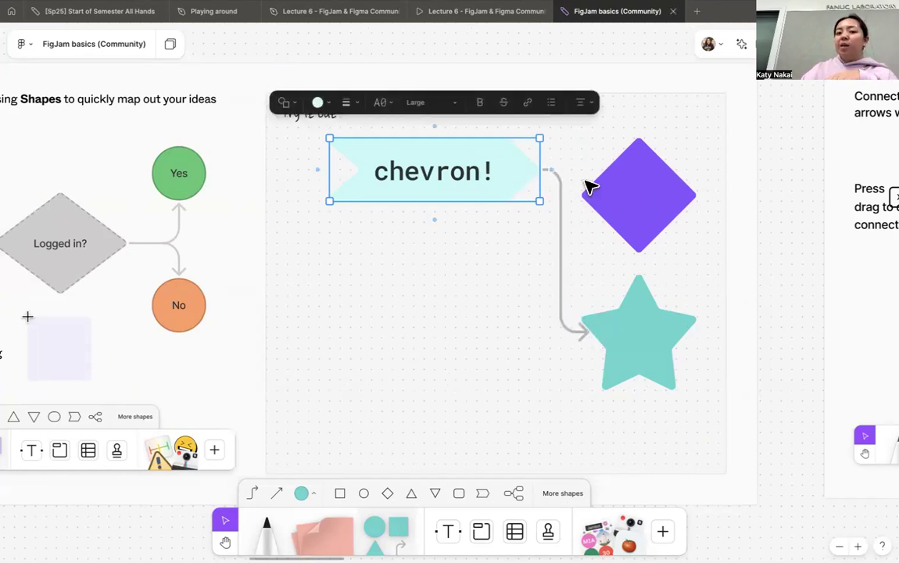
drag(551, 170, 641, 145)
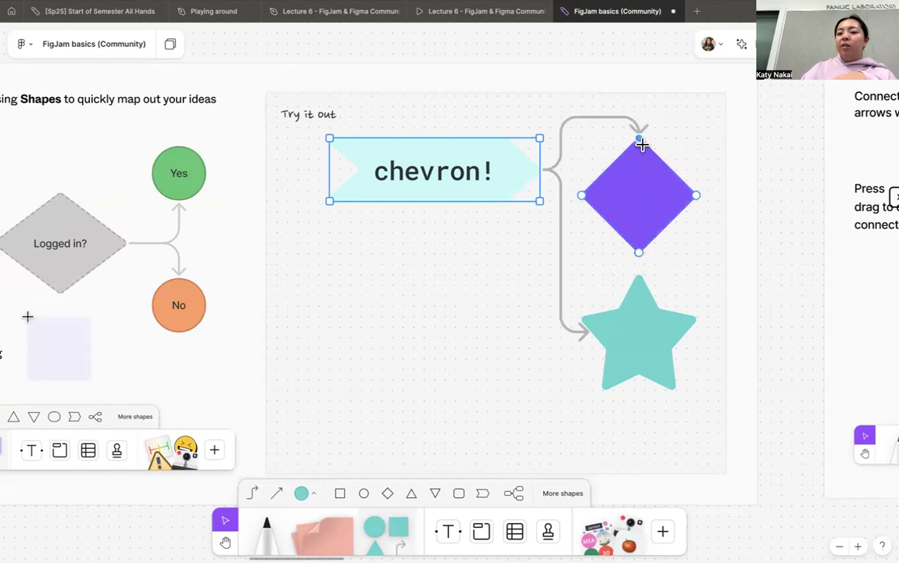
- Move the connected star left beneath the chevron and shift the purple diamond slightly down
click(635, 346)
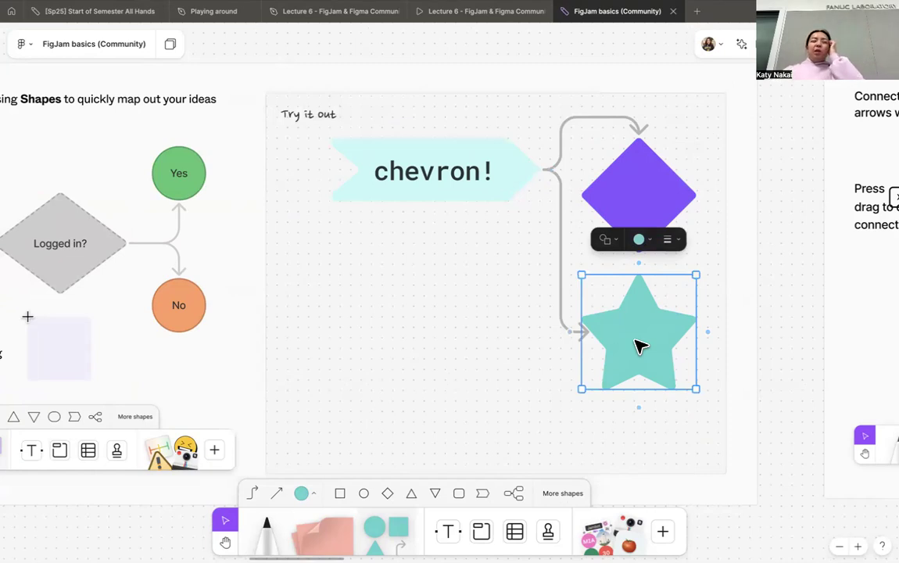
drag(638, 346, 546, 317)
mouse_move(660, 238)
mouse_down()
mouse_move(648, 205)
mouse_move(694, 262)
mouse_move(660, 232)
mouse_up()
key(ctrl+z)
- Label the purple diamond "dfd"
click(654, 197)
double_click(661, 232)
text(dfd)
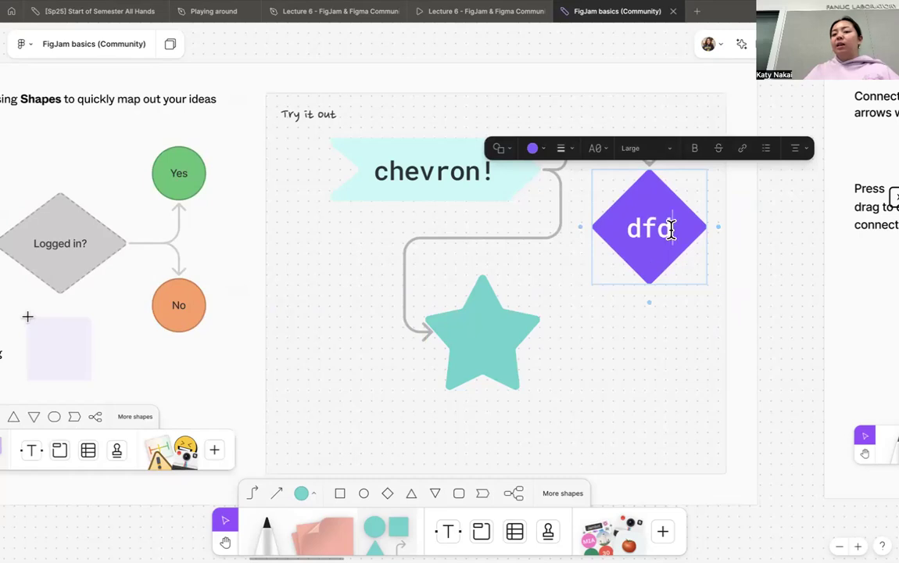
click(708, 323)
- Connect the practice flowchart's "Has ice cream?" diamond to the "Buy ice cream" and "Ice cream party!" boxes
scroll(804, 297, down, 5)
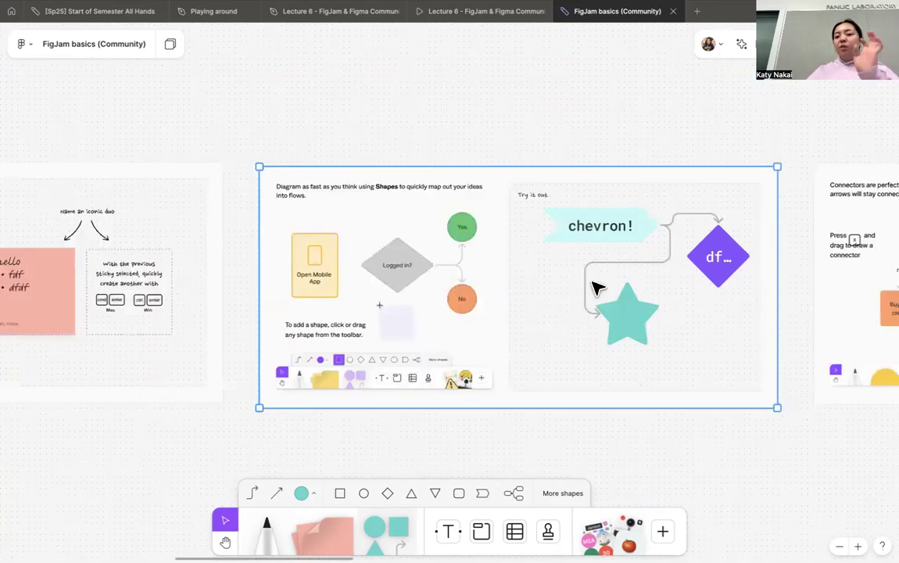
scroll(594, 287, right, 10)
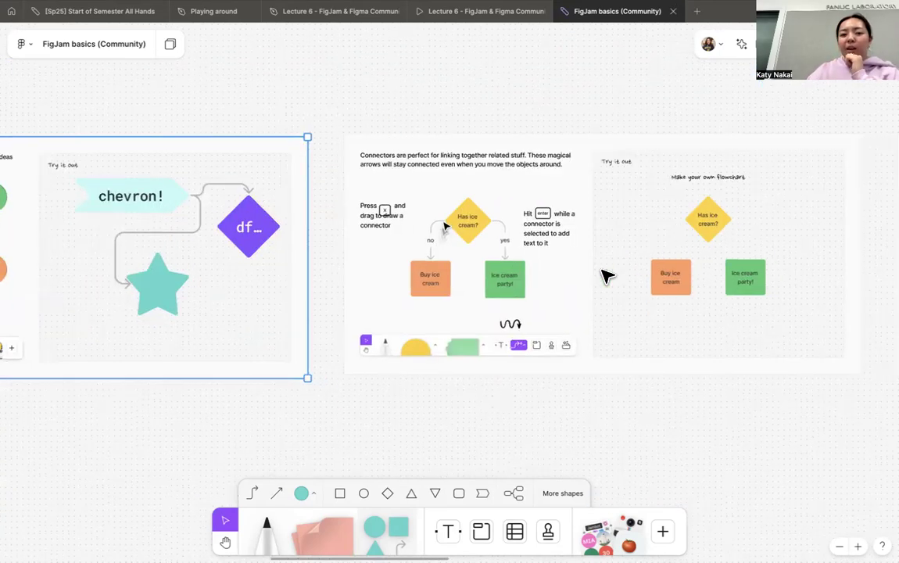
scroll(607, 275, up, 3)
scroll(606, 275, right, 10)
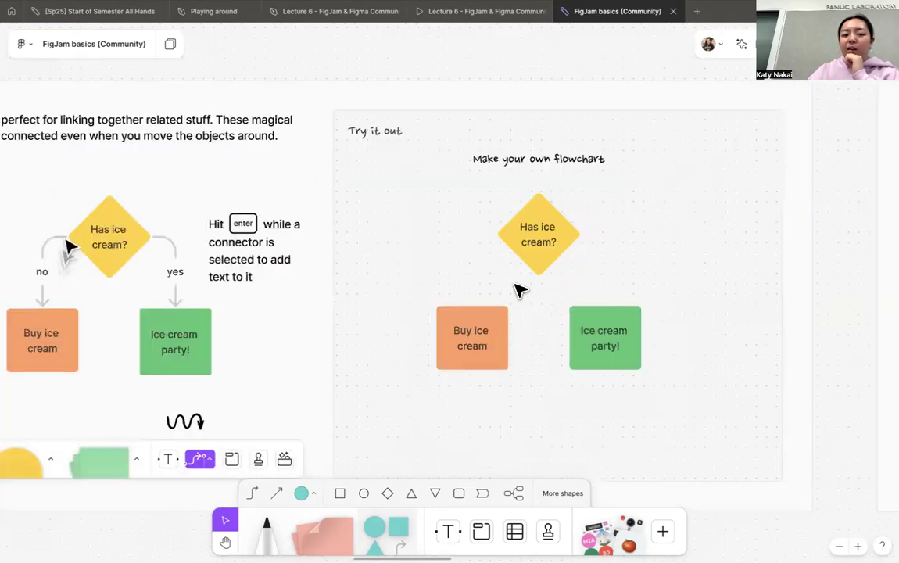
scroll(548, 275, up, 2)
scroll(549, 275, down, 1)
click(541, 261)
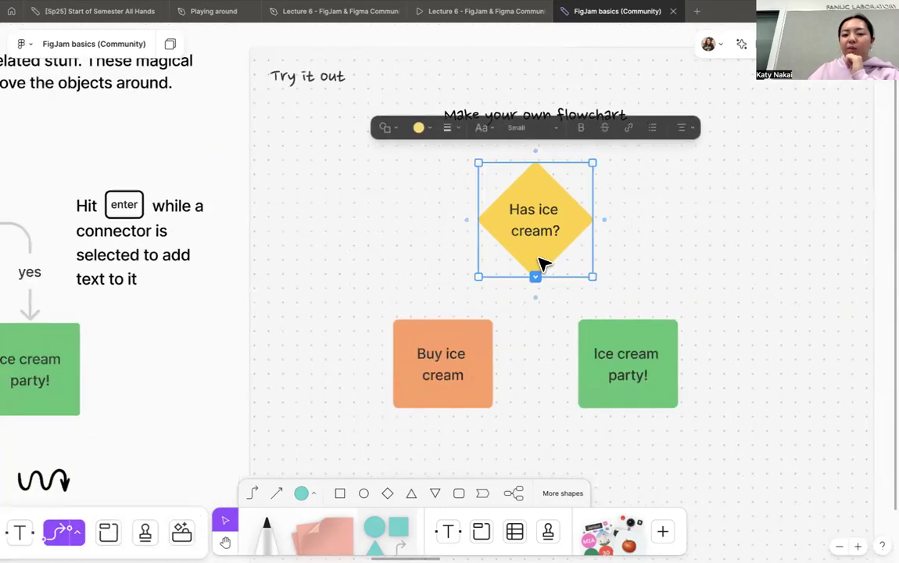
scroll(543, 263, left, 3)
scroll(711, 234, left, 1)
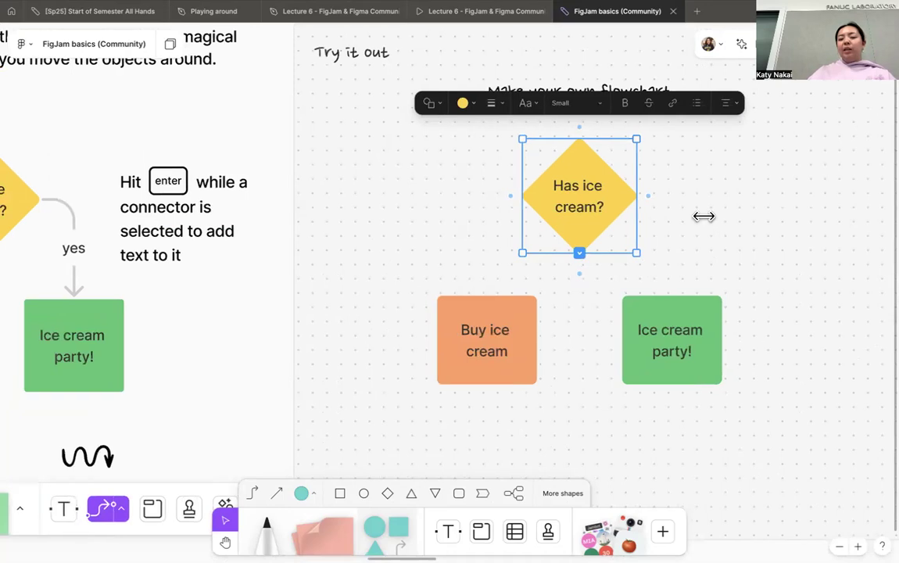
scroll(575, 174, left, 3)
click(582, 187)
click(621, 181)
drag(576, 175, 549, 274)
drag(713, 174, 741, 289)
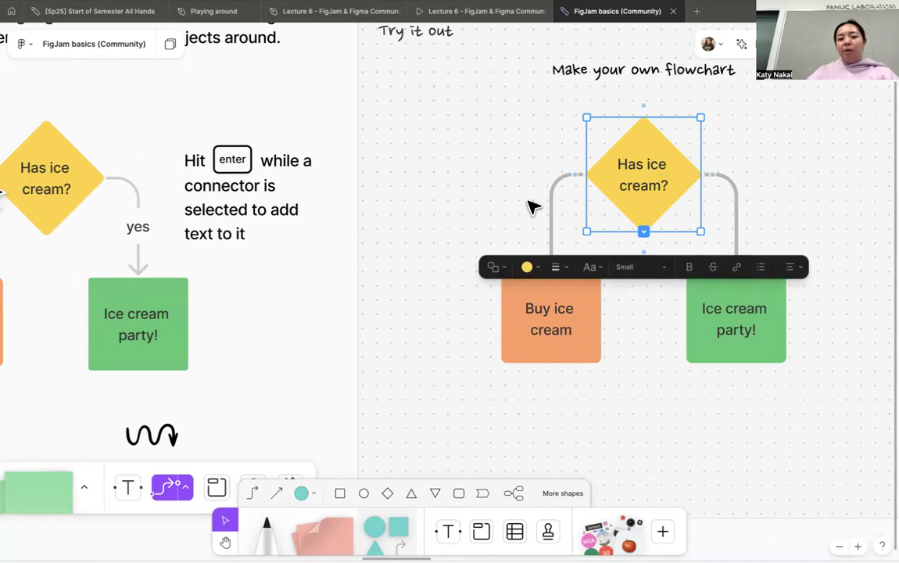
- Label the connector to "Ice cream party!" as "yes" and the connector to "Buy ice cream" as "no"
click(736, 206)
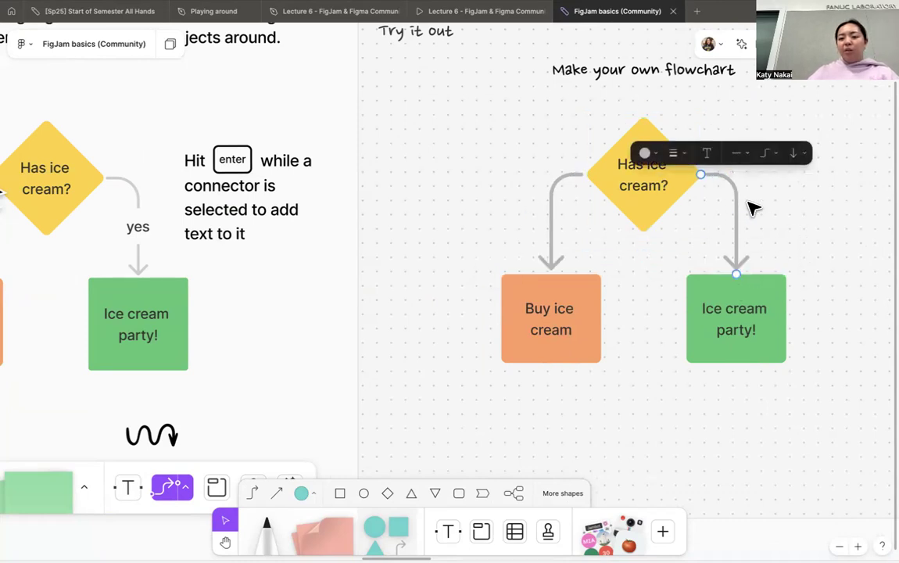
key(Return)
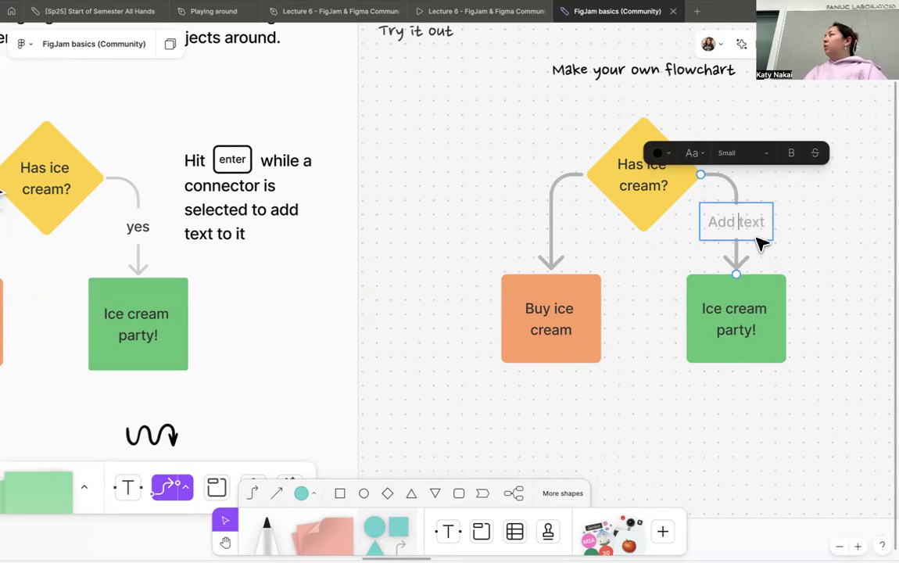
text(yes)
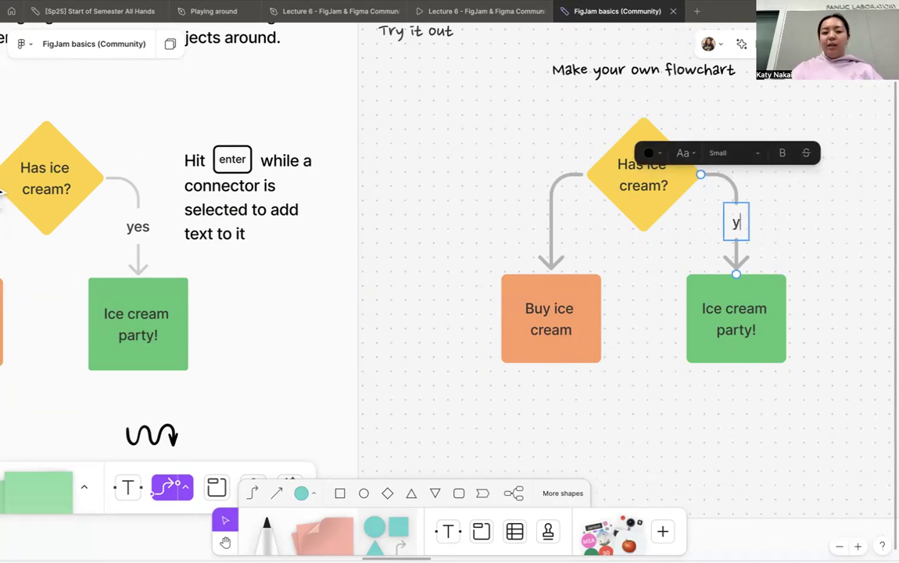
click(550, 215)
key(Return)
text(no)
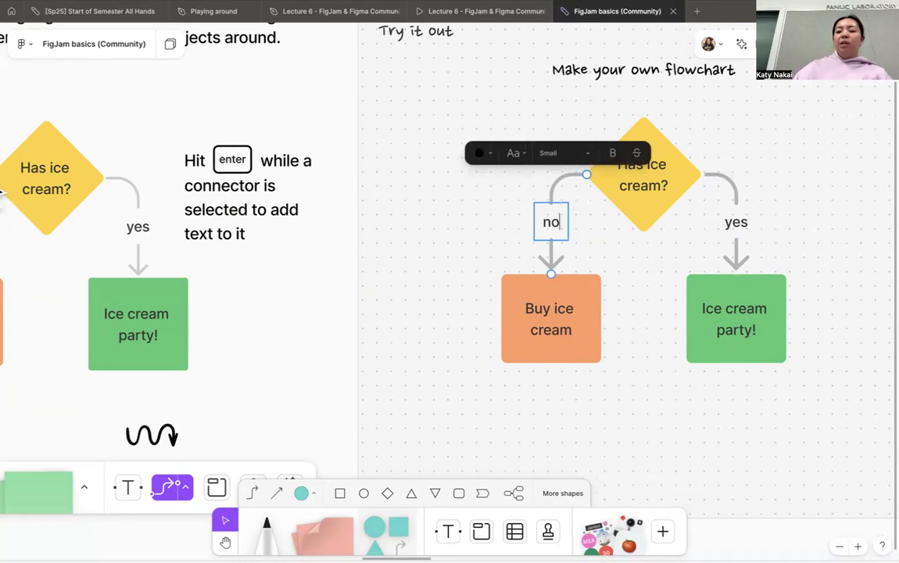
click(661, 305)
- Draw a looping black freehand marker stroke beside the "Welcome to FigJam!" bubble in the cursor chat practice area
scroll(664, 309, left, 5)
scroll(667, 311, right, 7)
scroll(667, 311, down, 4)
scroll(666, 311, right, 5)
scroll(667, 312, down, 3)
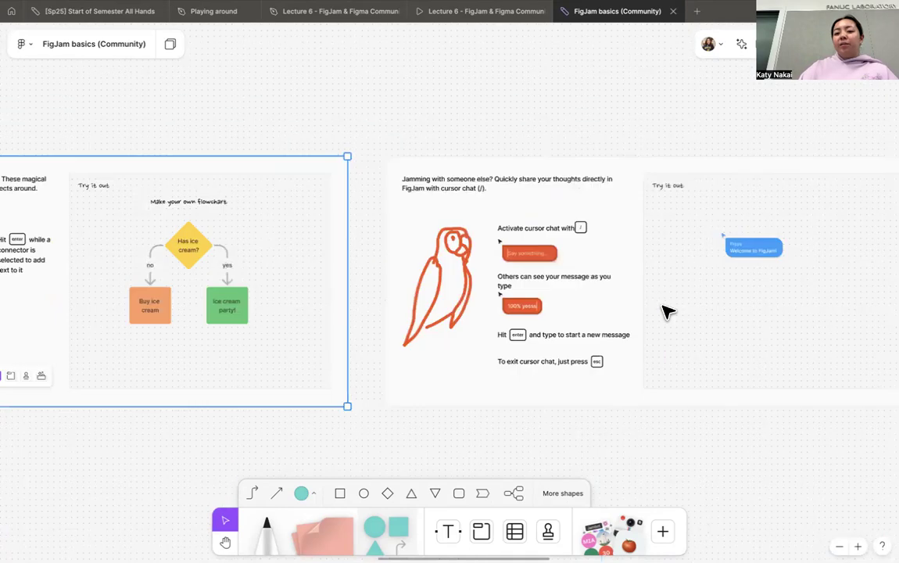
scroll(667, 312, right, 3)
scroll(666, 310, up, 4)
scroll(668, 320, down, 2)
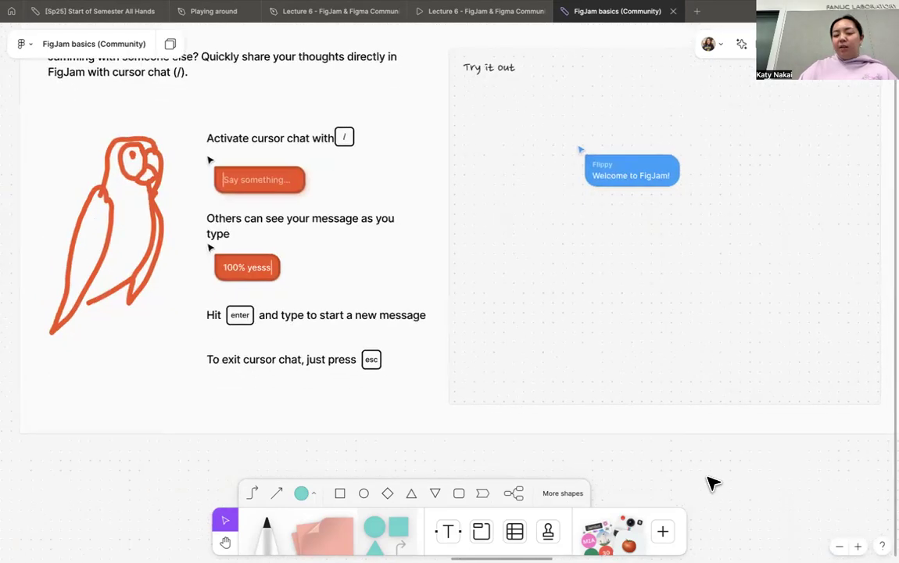
scroll(713, 483, up, 2)
scroll(687, 461, up, 2)
scroll(688, 461, right, 1)
key(m)
mouse_move(466, 337)
mouse_down()
mouse_move(522, 253)
mouse_move(467, 260)
mouse_move(559, 375)
mouse_move(543, 362)
mouse_move(606, 320)
mouse_up()
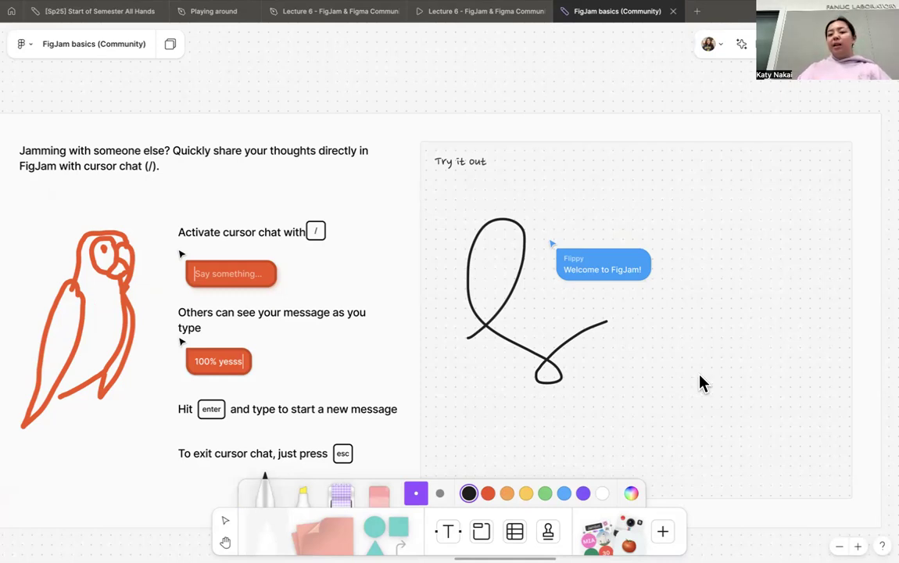
key(Escape)
- Start a cursor chat in the practice area with the message "hello", and dismiss it
key(slash)
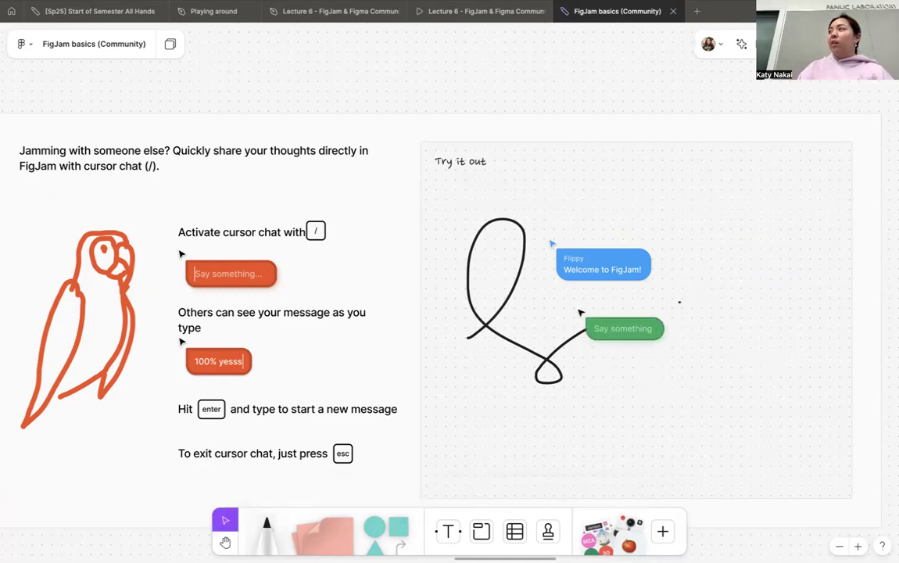
text(hello)
click(700, 274)
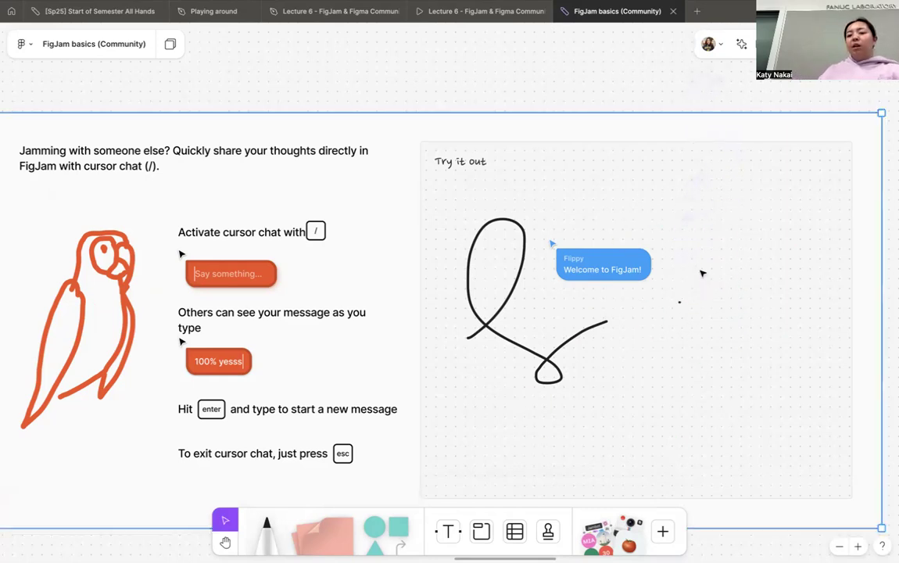
drag(700, 274, 700, 291)
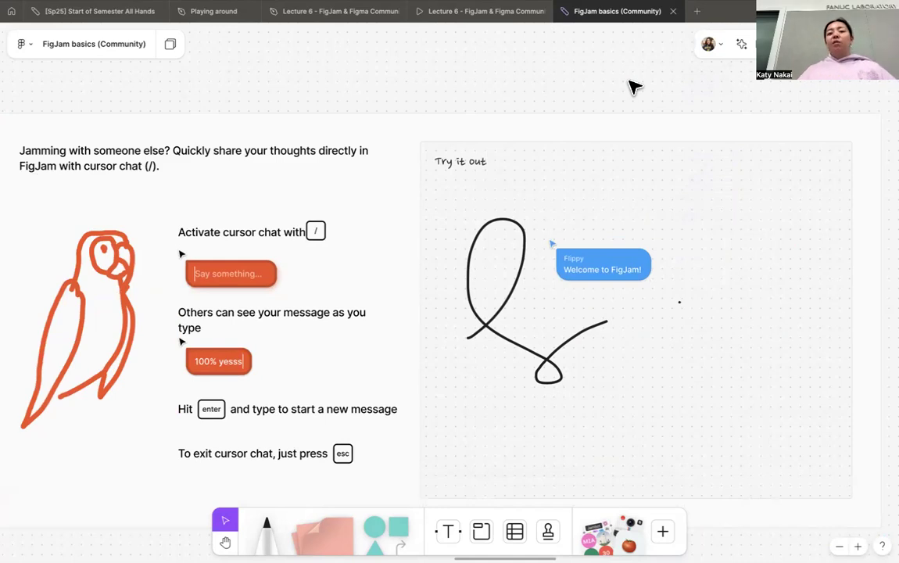
- Switch to the Lecture 6 slide design file, try a cursor chat with "sfhfhajhsdjfhjh" on its canvas, and exit the chat
click(471, 15)
click(323, 13)
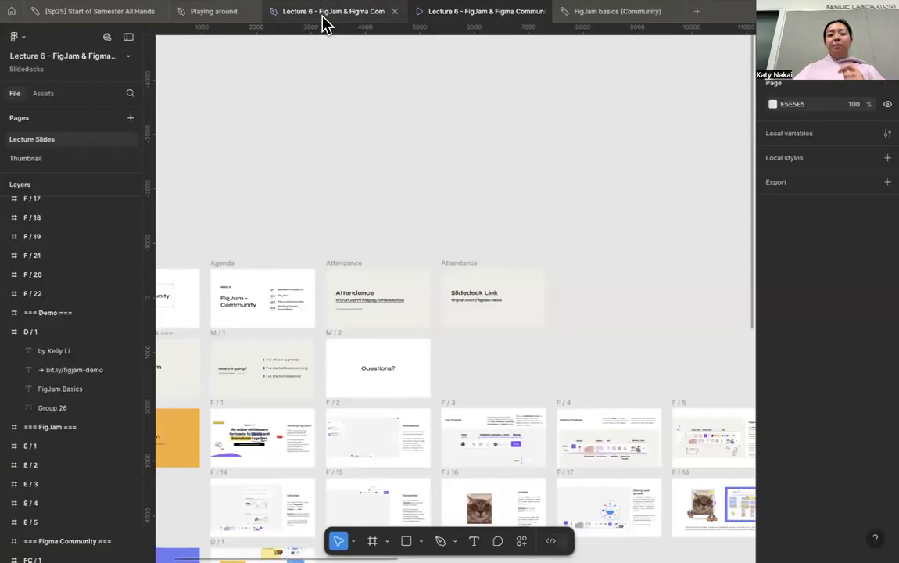
scroll(434, 168, down, 6)
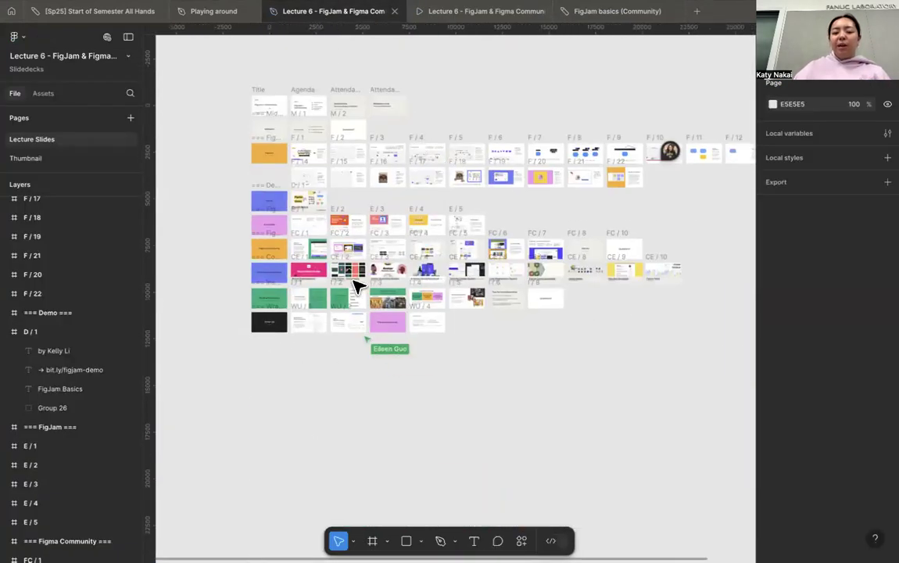
scroll(362, 156, up, 5)
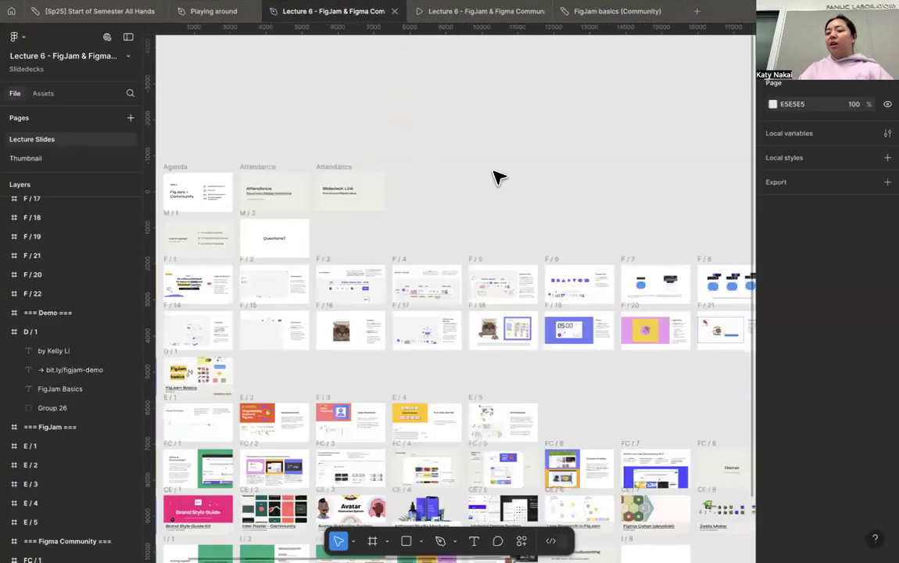
key(slash)
text(sfhfhajhsdjfhjh)
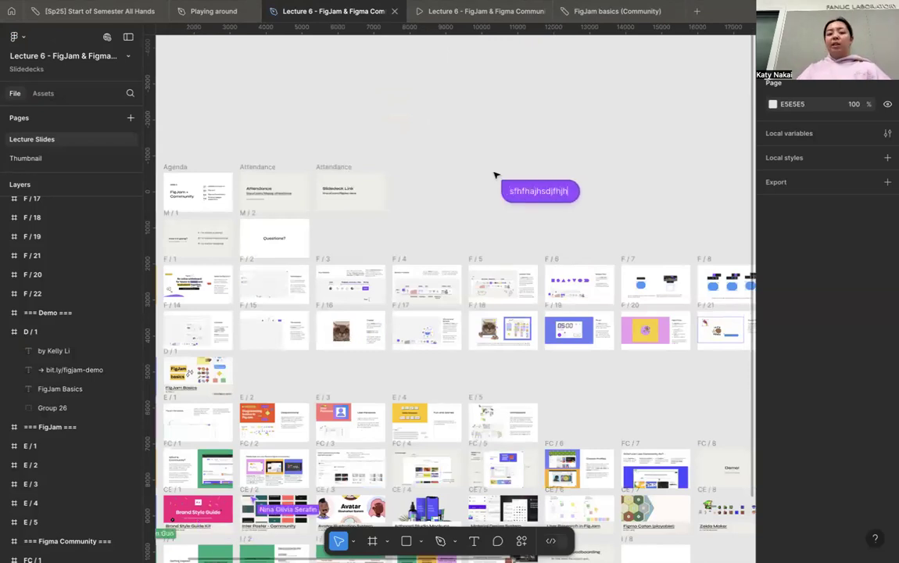
key(Escape)
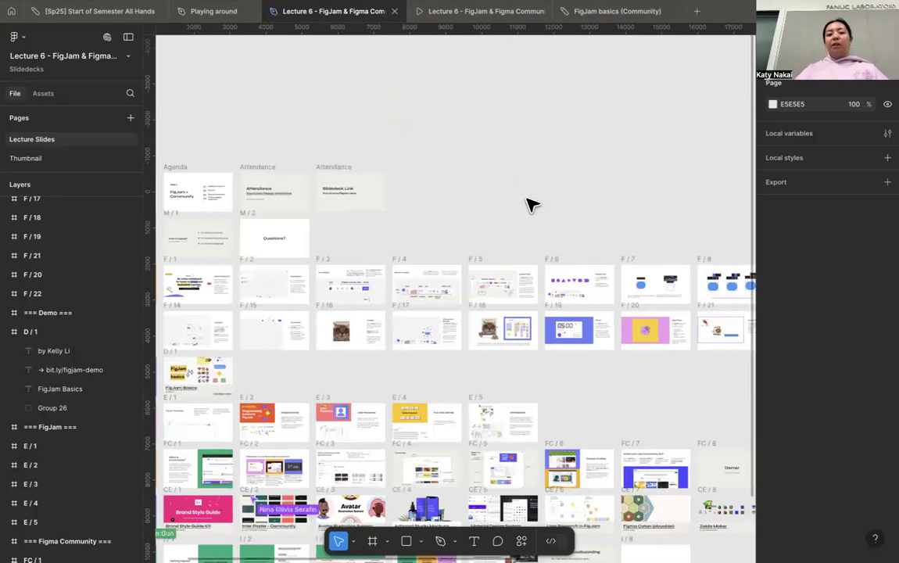
- Return to the FigJam basics board and place a cluster of yellow star stamps on the canvas just below the emotes and stamps section
click(593, 13)
scroll(525, 256, down, 3)
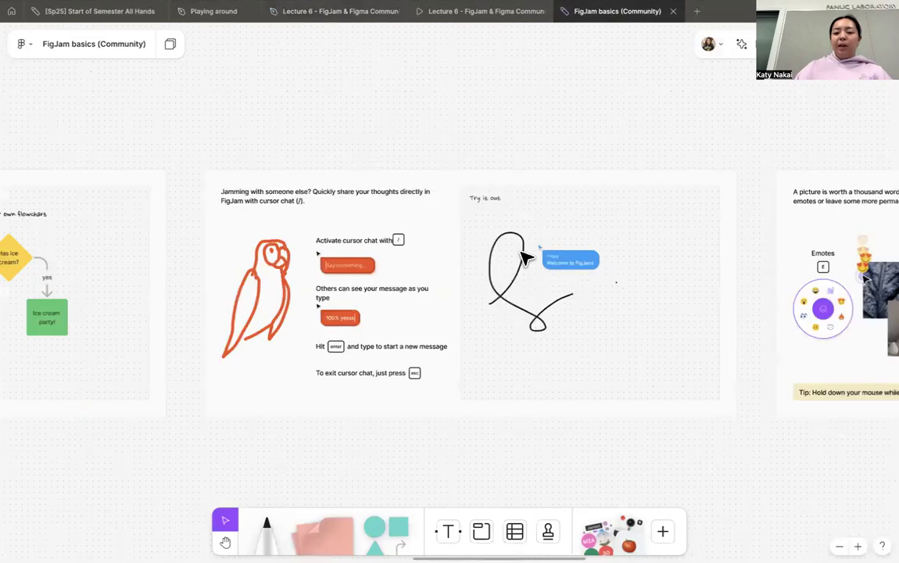
scroll(525, 258, right, 6)
scroll(525, 258, up, 3)
scroll(525, 257, up, 1)
scroll(525, 258, down, 2)
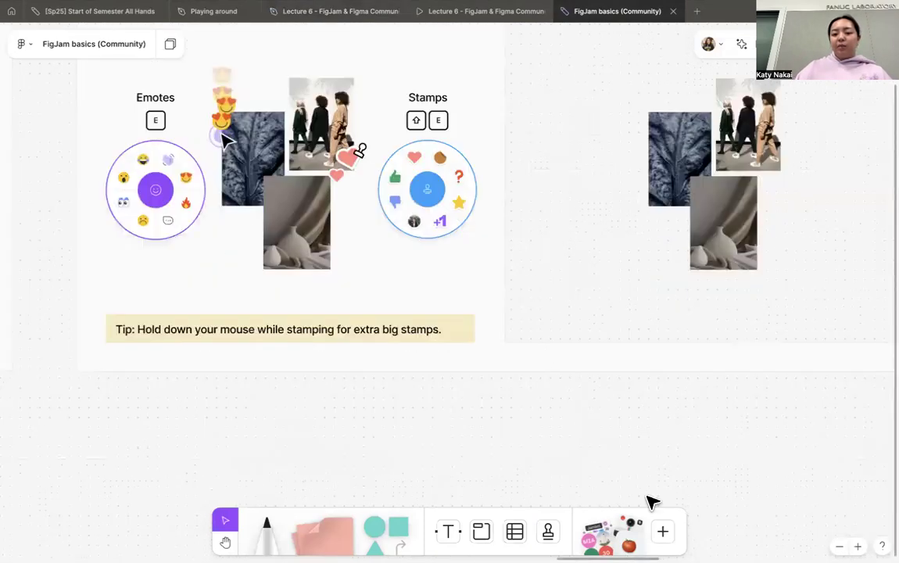
click(548, 531)
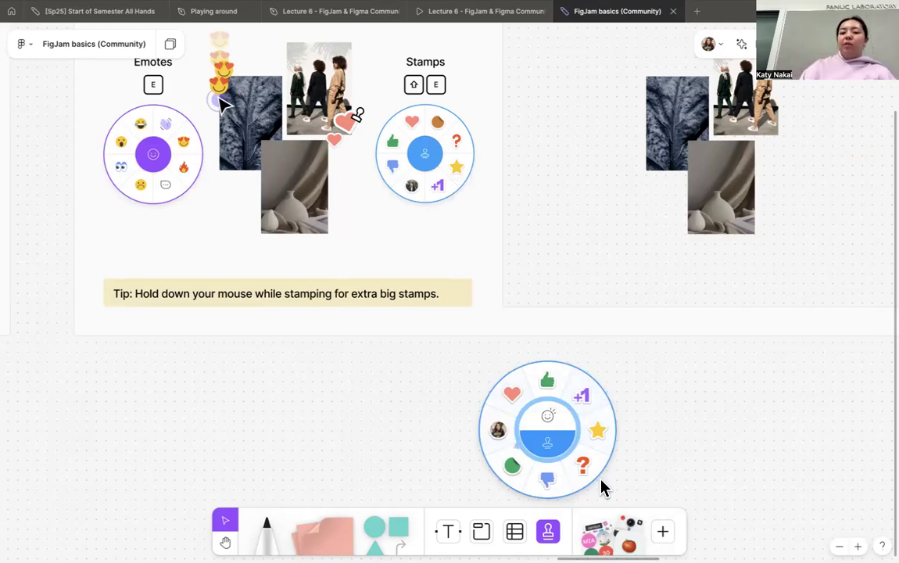
click(597, 433)
click(518, 393)
click(564, 383)
click(581, 426)
click(530, 425)
click(613, 404)
click(660, 420)
click(660, 348)
click(636, 440)
- Place overlapping green thumbs-up stamps above the "Emotes" label in the emotes and stamps section
scroll(518, 337, up, 2)
scroll(517, 337, right, 1)
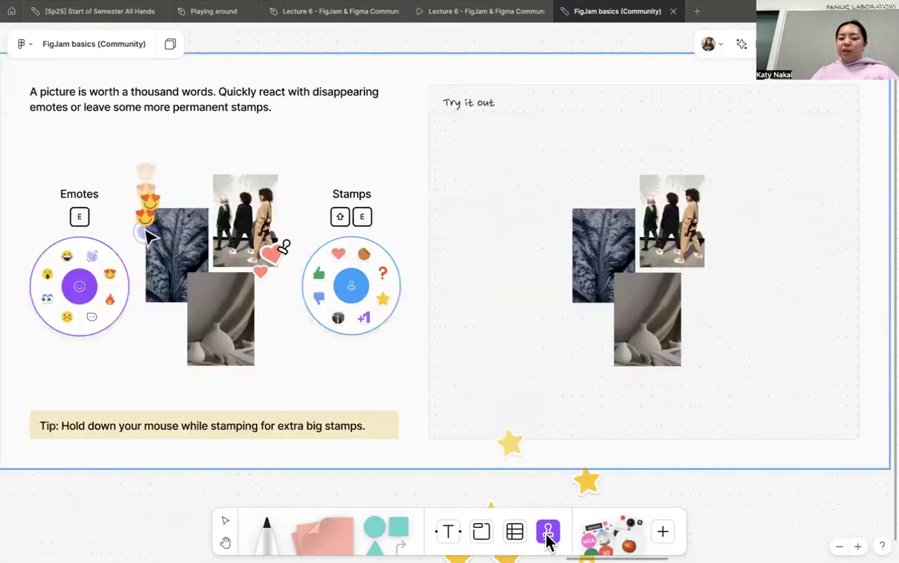
click(546, 533)
click(550, 380)
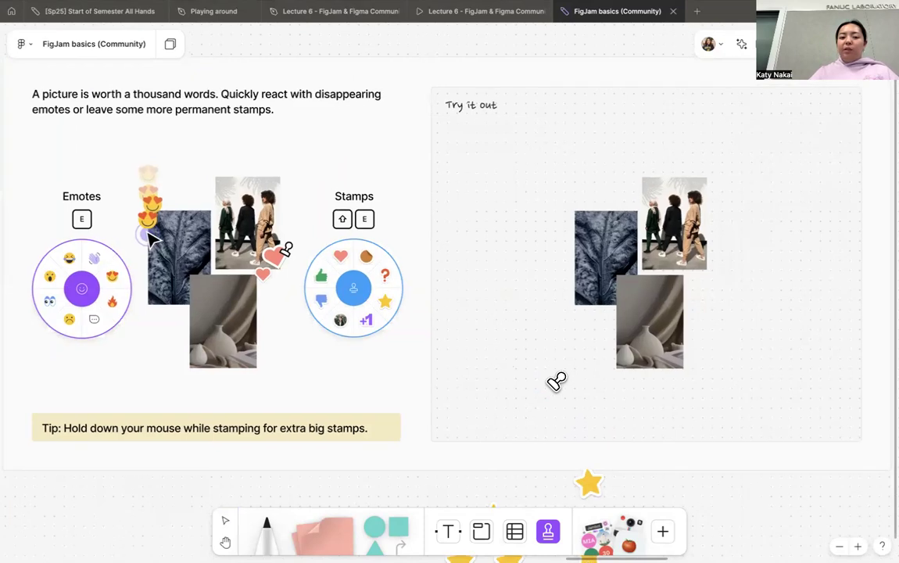
scroll(556, 380, up, 1)
scroll(556, 380, left, 2)
click(225, 239)
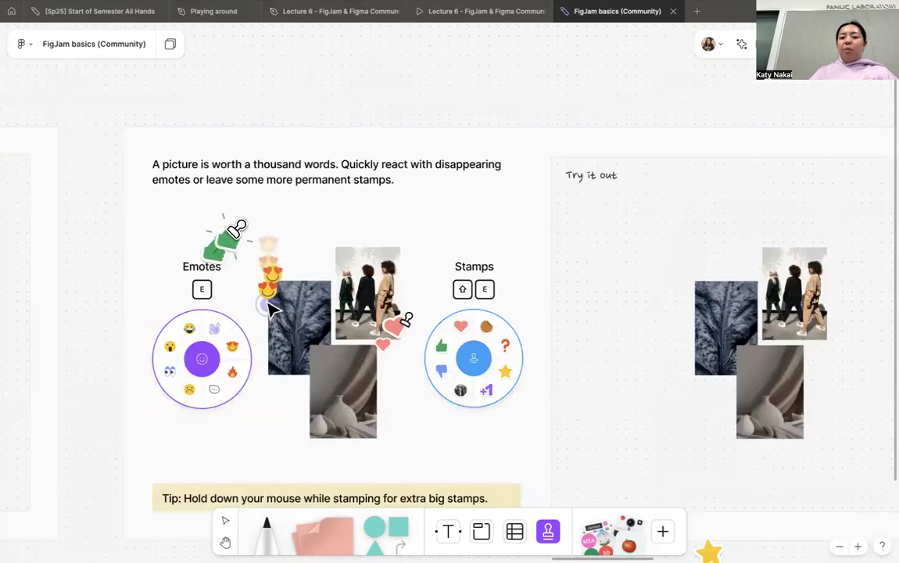
- Send a trail of fire emotes across the empty canvas above the emotes and stamps section
click(550, 533)
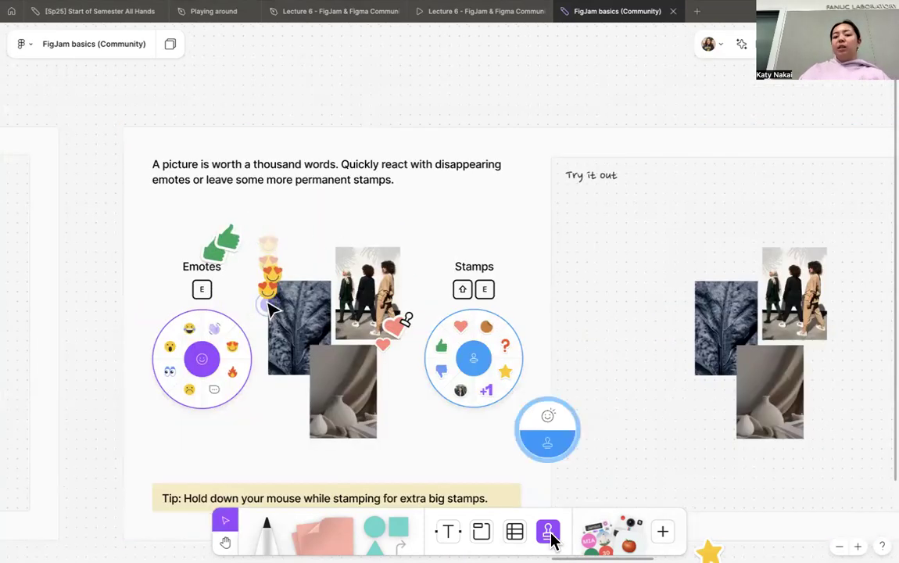
mouse_move(544, 421)
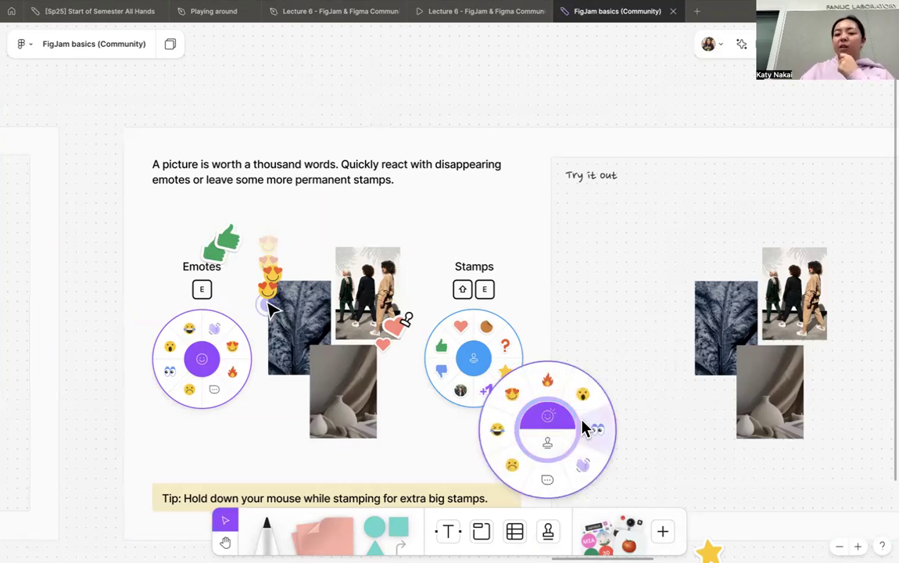
click(550, 385)
scroll(640, 276, up, 2)
mouse_move(539, 215)
mouse_down()
mouse_move(433, 155)
mouse_move(338, 260)
mouse_move(614, 282)
mouse_move(443, 257)
mouse_move(510, 227)
mouse_move(595, 250)
mouse_move(538, 390)
mouse_move(605, 317)
mouse_move(421, 283)
mouse_move(268, 379)
mouse_move(377, 351)
mouse_move(588, 324)
mouse_move(353, 397)
mouse_move(682, 275)
mouse_up()
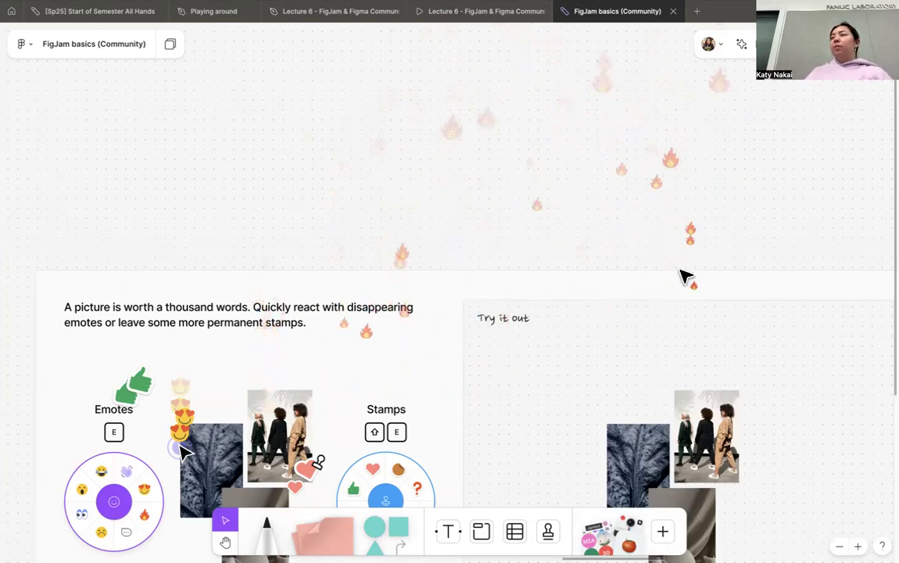
- Add the Photo Booth widget from the "Break the ice" group to the canvas above the widgets, stickers and templates section
scroll(684, 276, down, 2)
scroll(685, 276, down, 2)
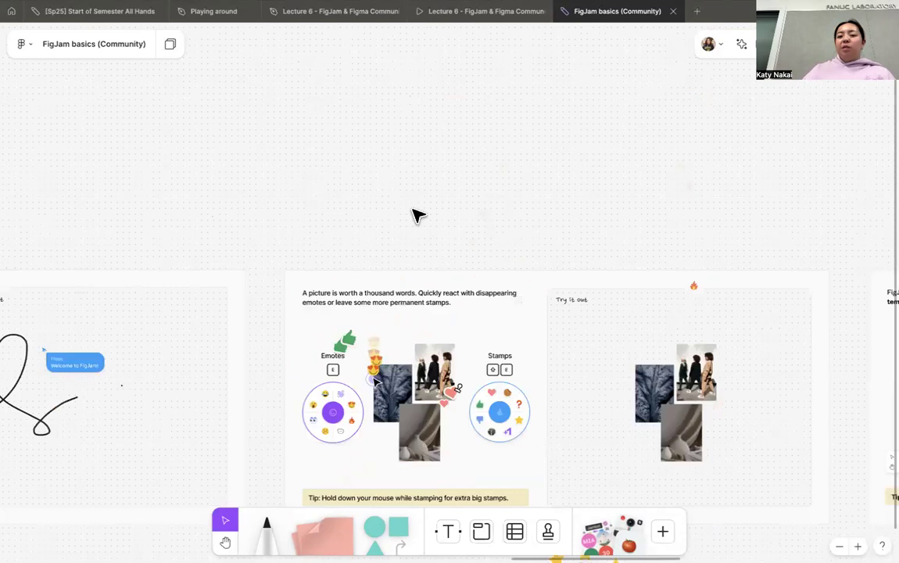
scroll(416, 215, right, 10)
scroll(416, 216, right, 5)
scroll(416, 216, up, 3)
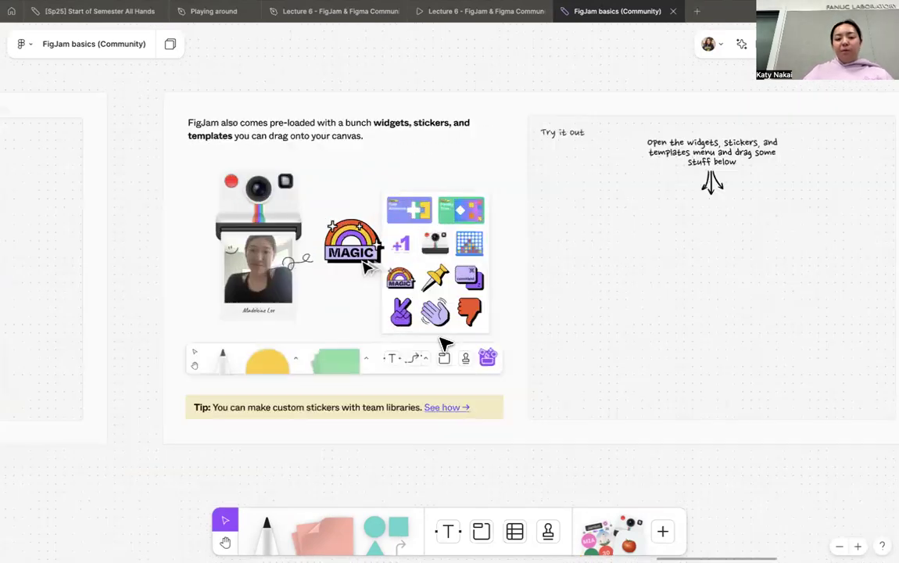
scroll(633, 465, right, 5)
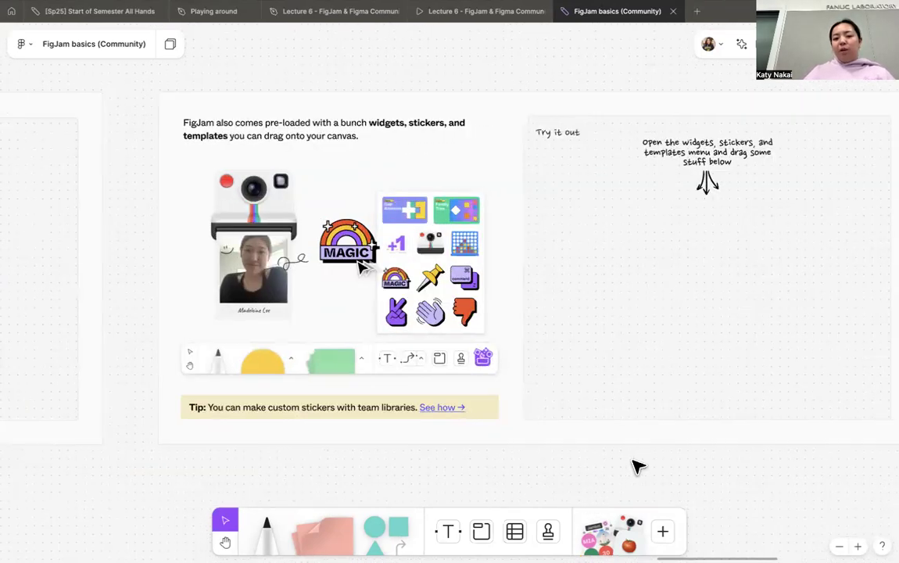
click(661, 533)
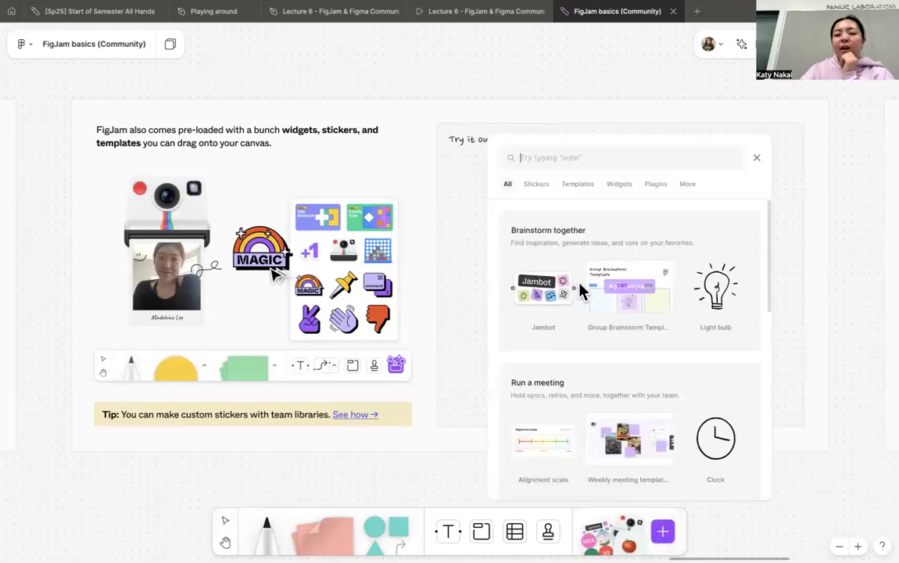
scroll(575, 288, down, 5)
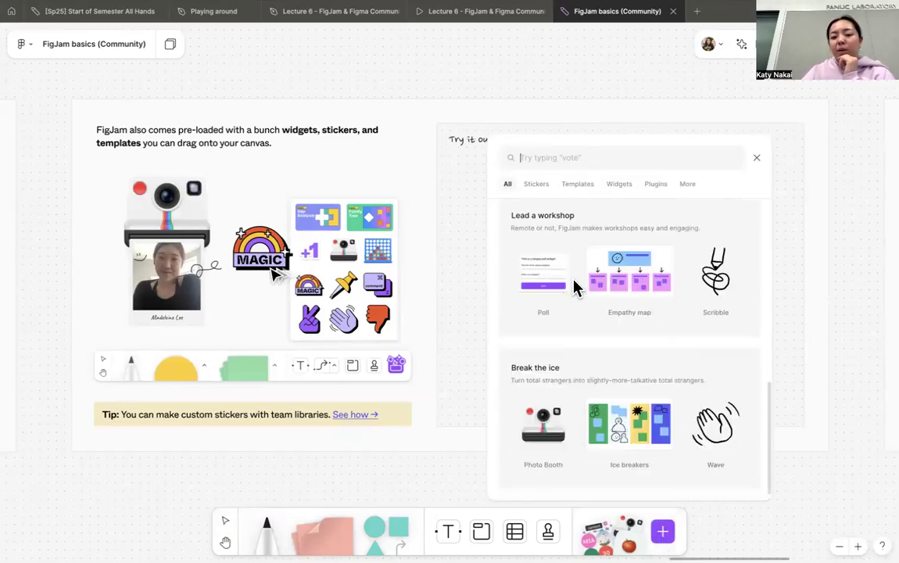
drag(543, 424, 448, 66)
scroll(450, 70, up, 2)
drag(472, 262, 485, 93)
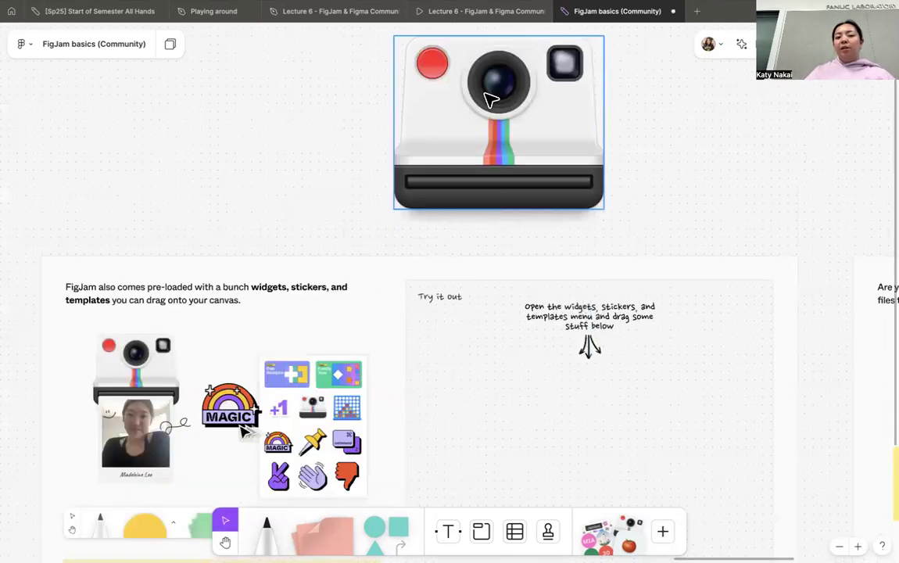
- Take a webcam picture with the Photo Booth widget and move the printed photo out beside the camera
scroll(473, 121, up, 2)
click(413, 179)
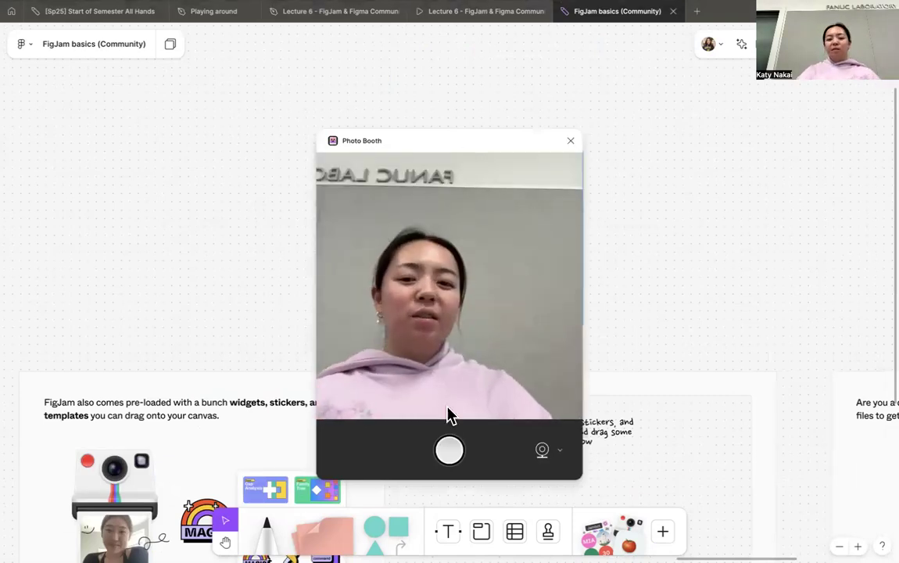
click(449, 450)
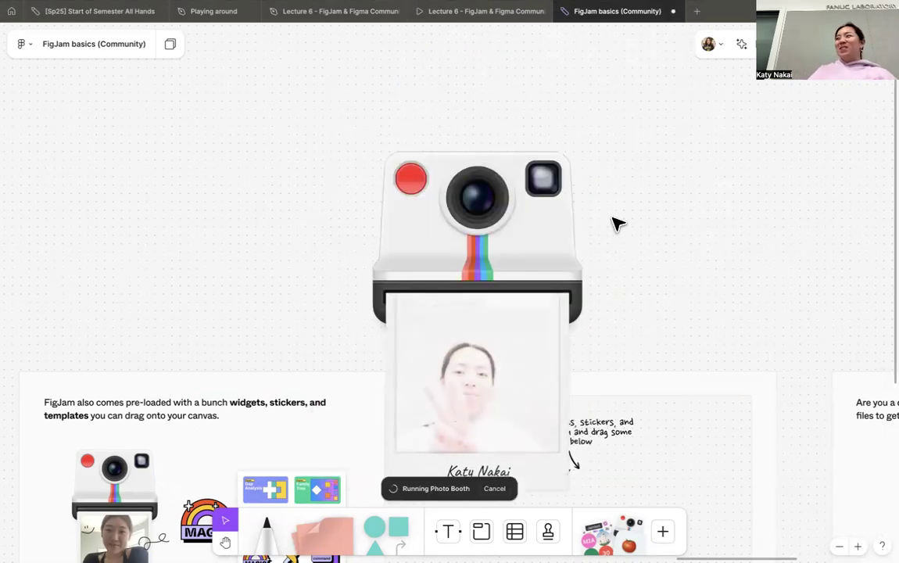
click(551, 331)
drag(553, 331, 710, 225)
- Delete the printed photo and the Photo Booth camera from the canvas
scroll(709, 226, right, 5)
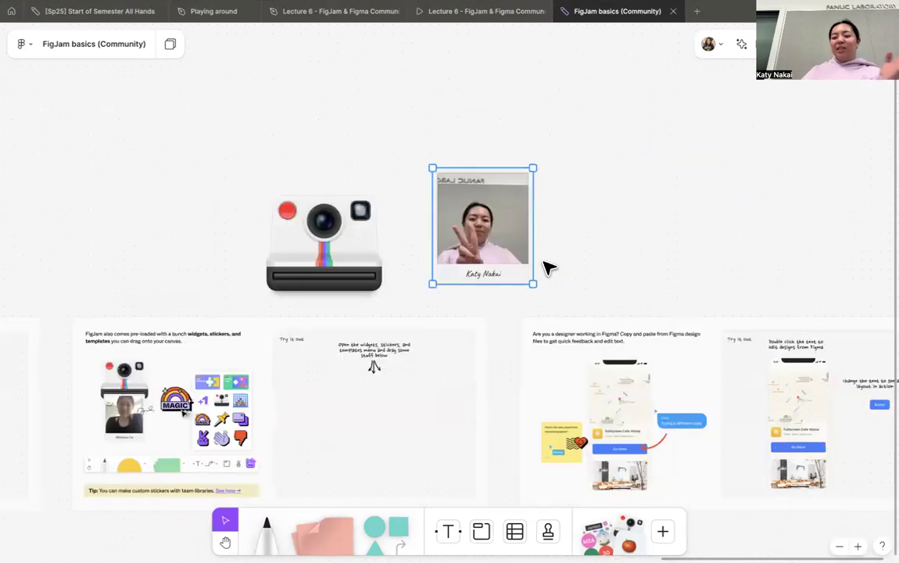
key(Delete)
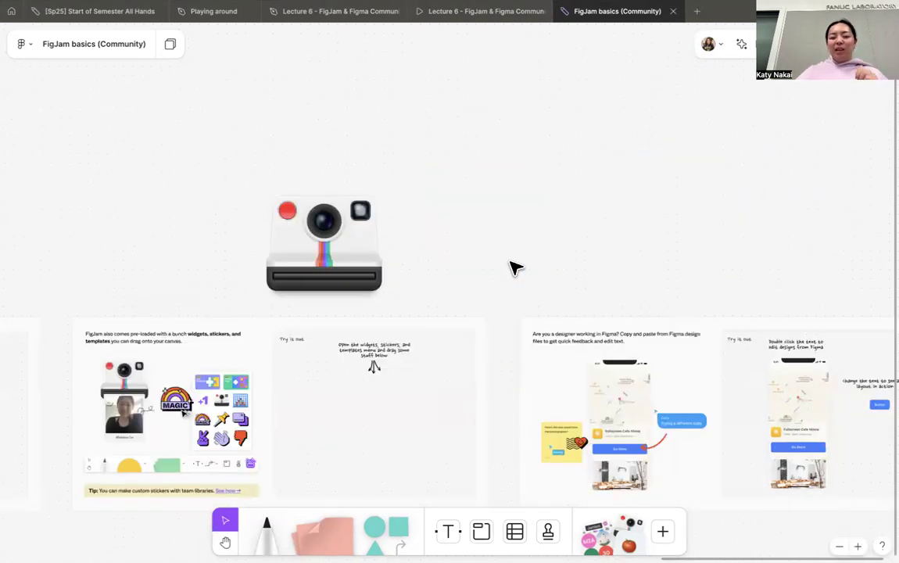
click(663, 533)
mouse_move(625, 307)
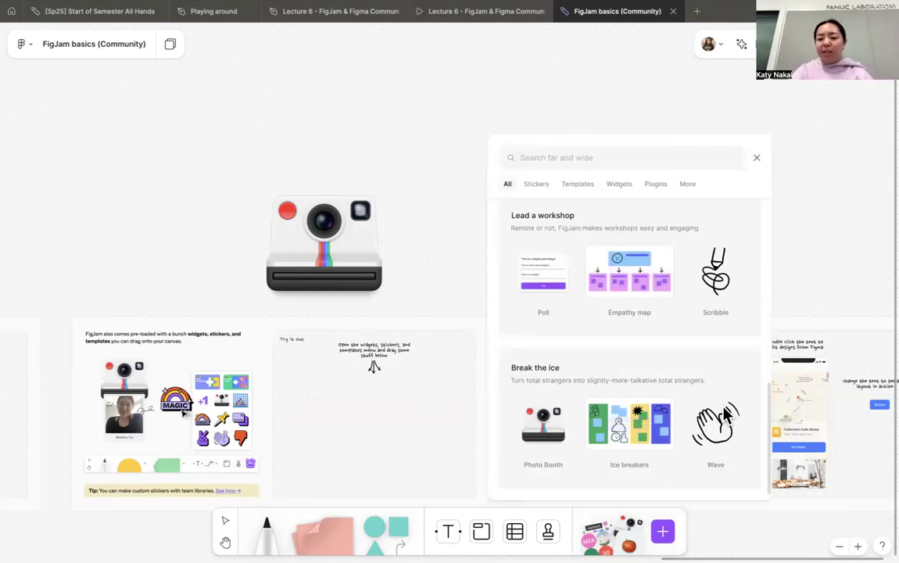
click(756, 158)
click(298, 258)
key(Delete)
- Review the section on copying Figma designs into FigJam, and look back over the practice sections to the start of the board
scroll(298, 258, down, 1)
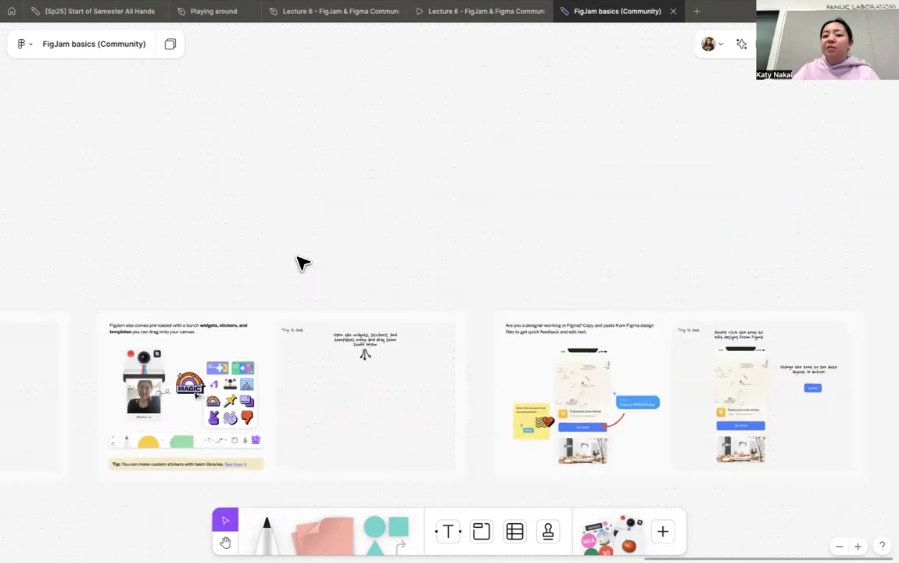
scroll(299, 261, right, 5)
scroll(299, 261, up, 5)
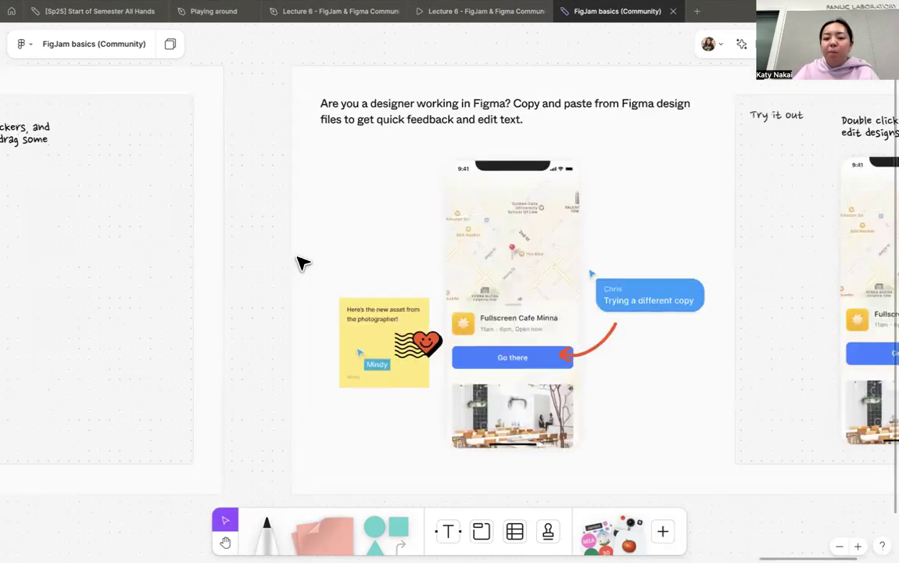
scroll(299, 261, down, 1)
scroll(301, 261, right, 8)
scroll(305, 260, down, 5)
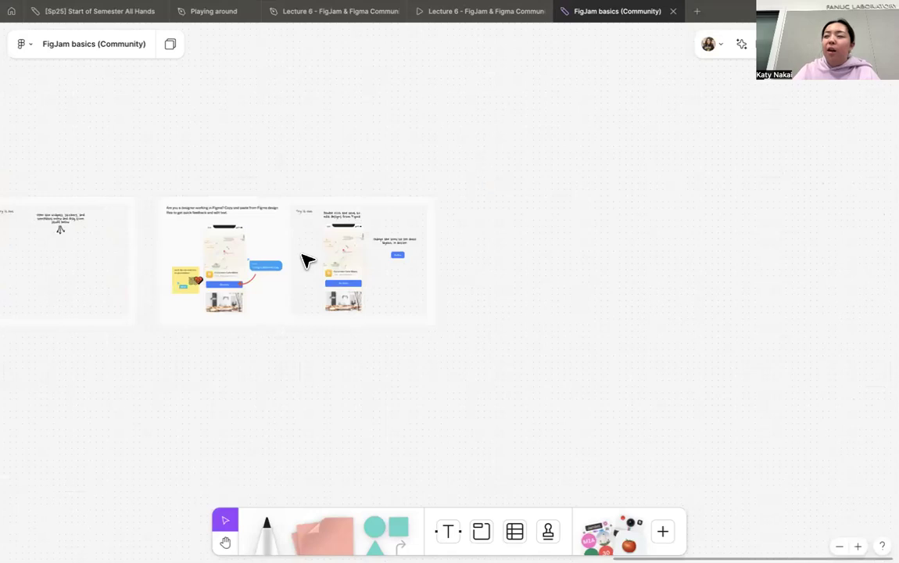
scroll(372, 209, left, 8)
scroll(373, 209, down, 1)
scroll(374, 209, left, 10)
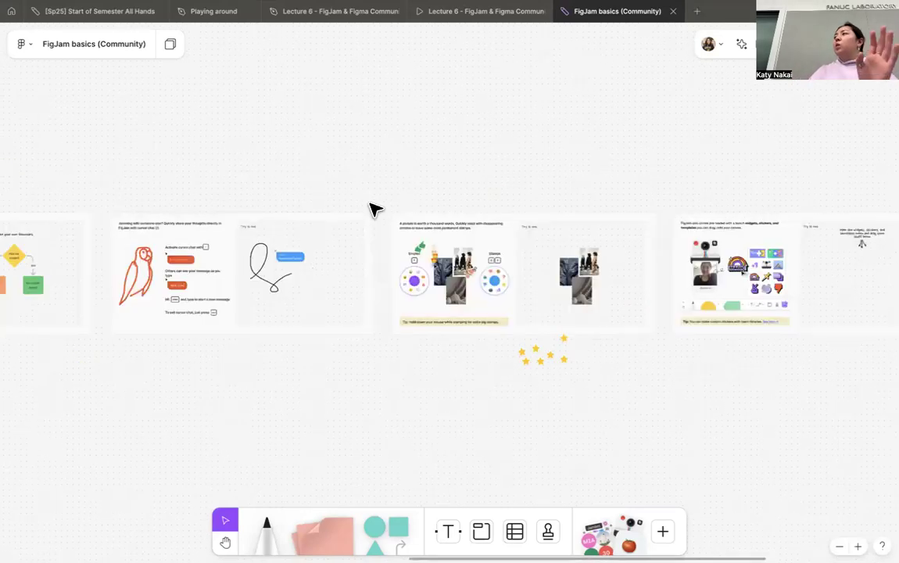
scroll(374, 209, left, 8)
scroll(374, 209, down, 1)
scroll(380, 199, left, 10)
scroll(379, 199, up, 1)
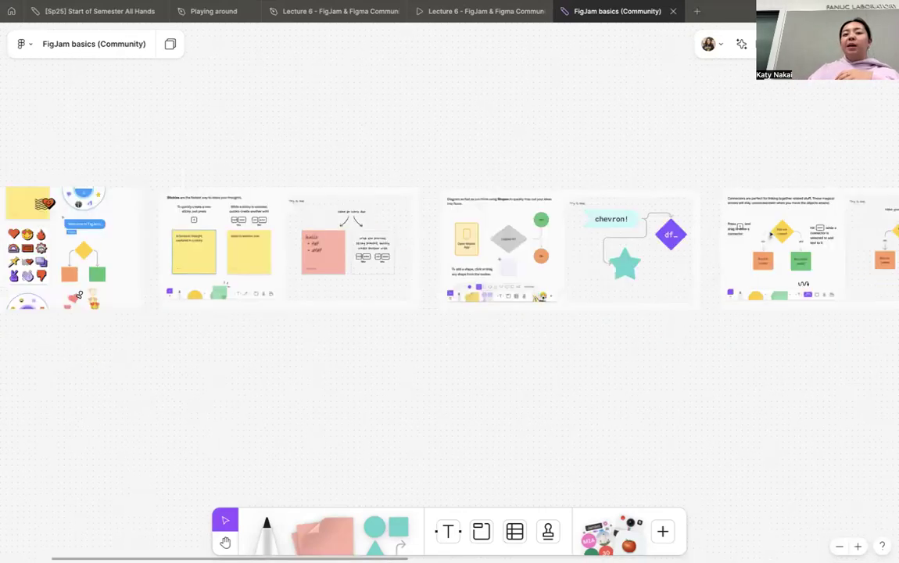
scroll(569, 148, left, 1)
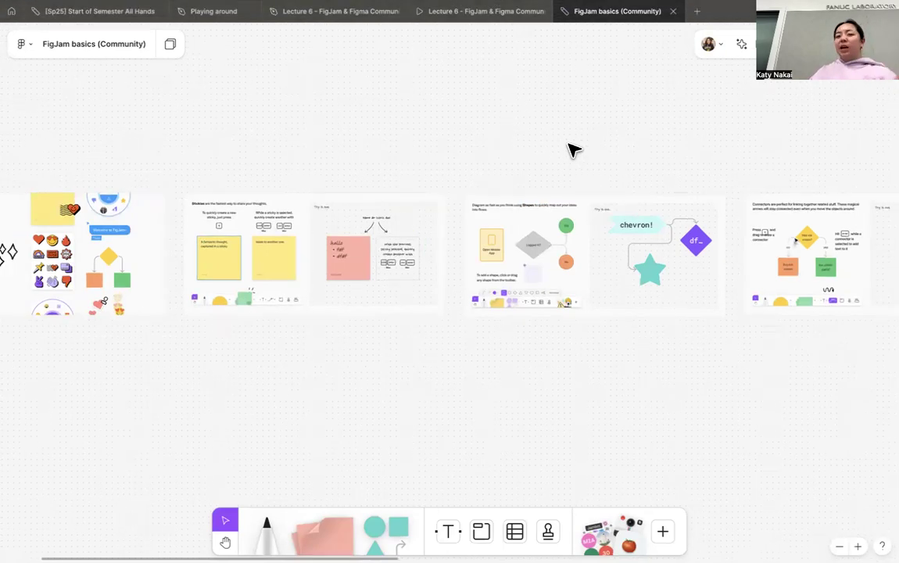
scroll(572, 149, left, 7)
scroll(439, 210, up, 6)
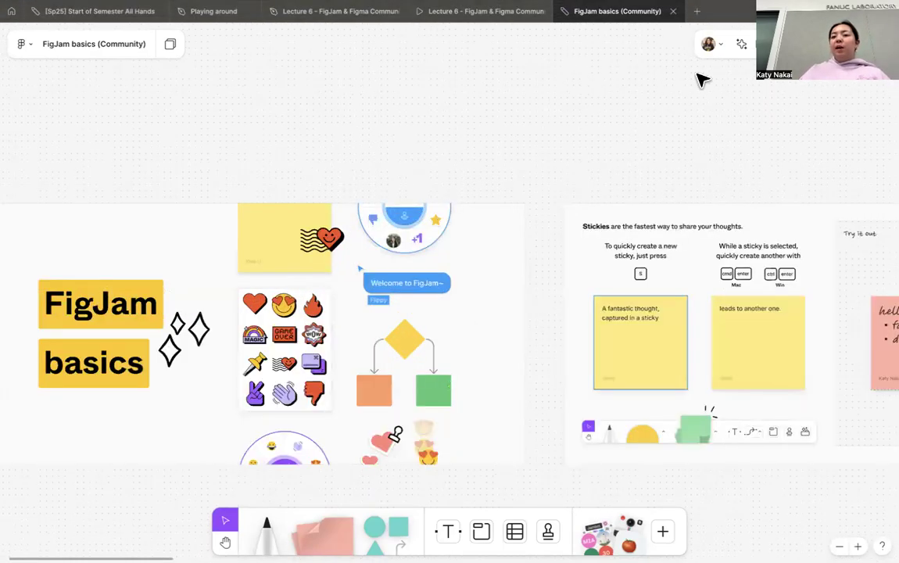
scroll(701, 79, right, 3)
scroll(701, 79, down, 1)
- Browse the FigJam template gallery through categories such as Designer and Developer, and close it
click(769, 44)
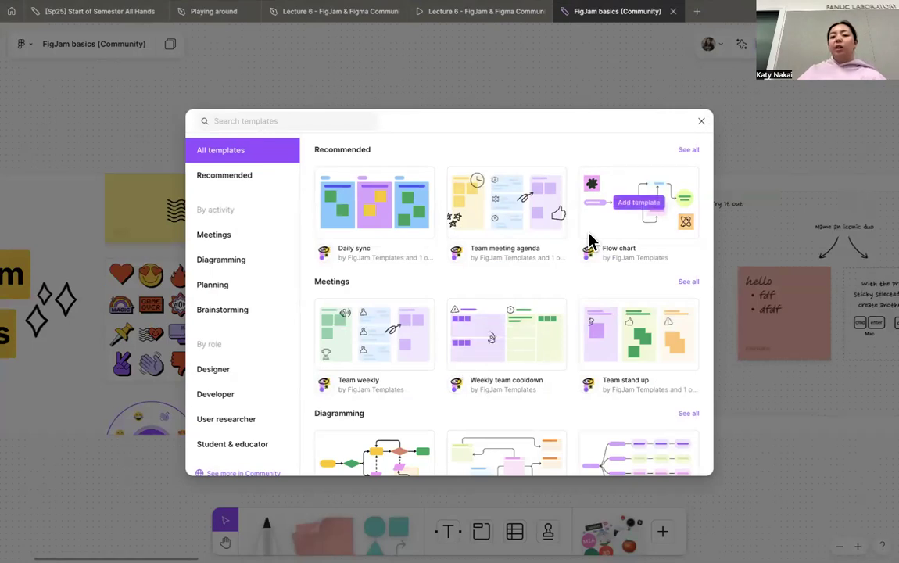
scroll(592, 241, down, 7)
scroll(592, 241, down, 4)
scroll(591, 241, up, 3)
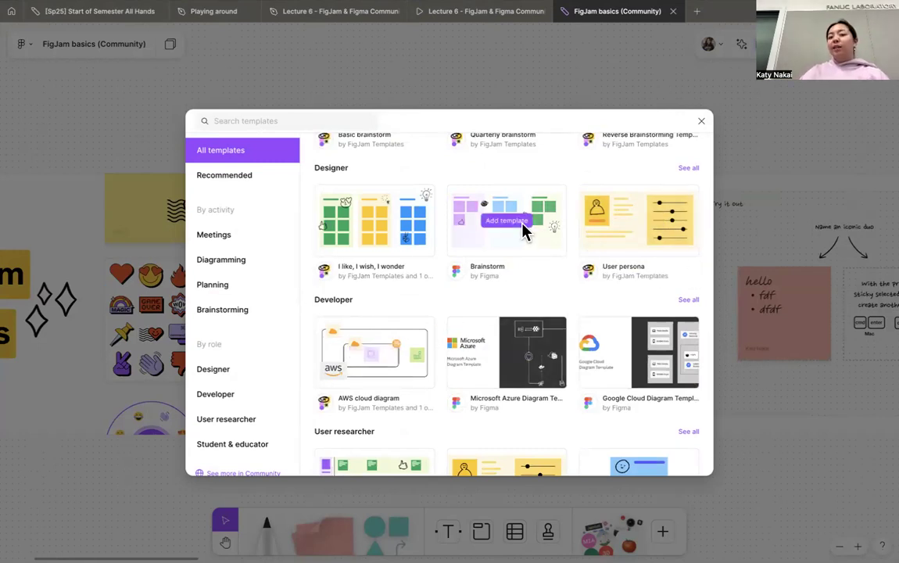
click(702, 123)
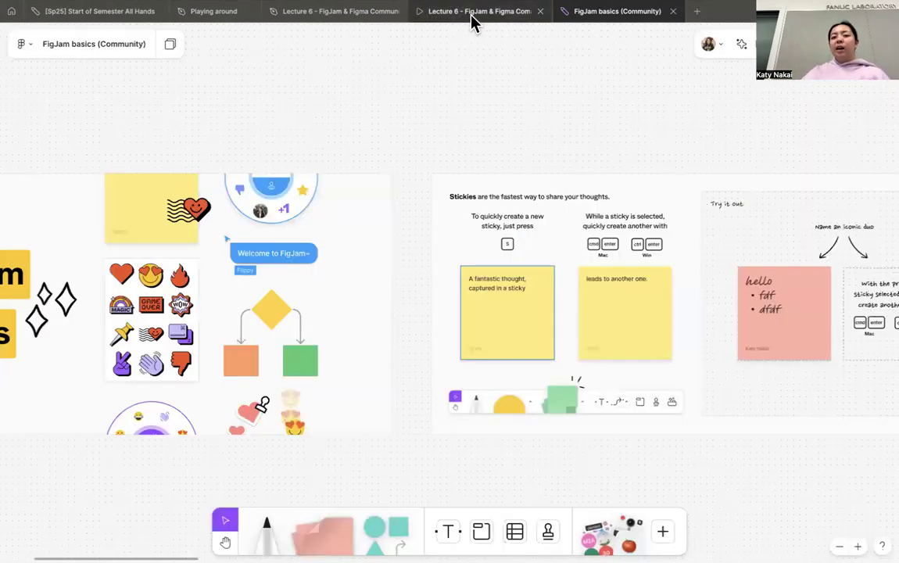
- Switch to the Lecture 6 slide presentation and advance to the "Examples" slide on FigJam use cases
click(350, 18)
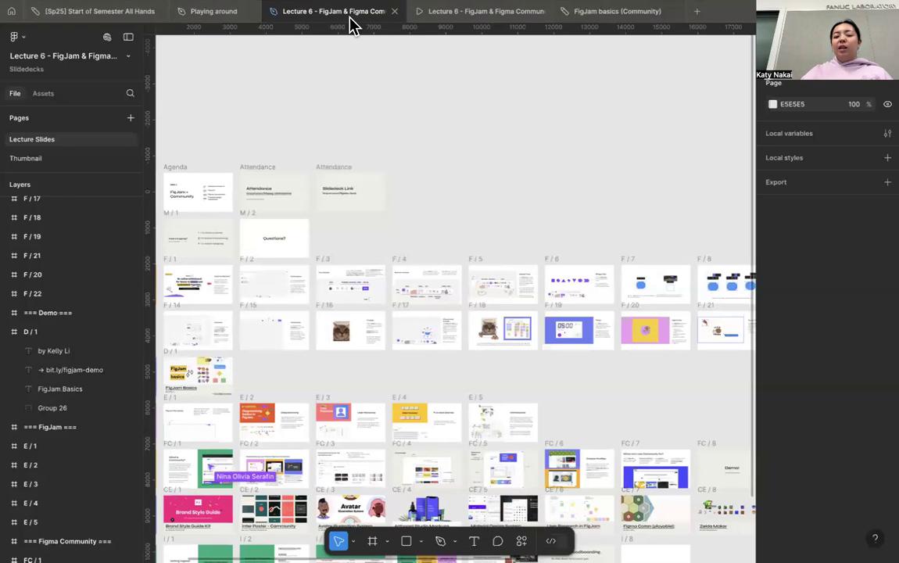
click(466, 14)
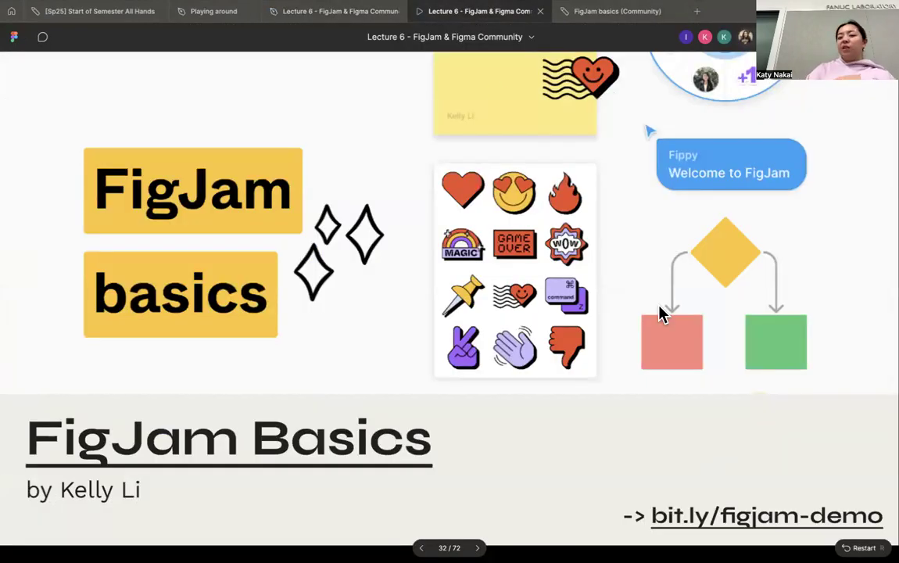
key(Right)
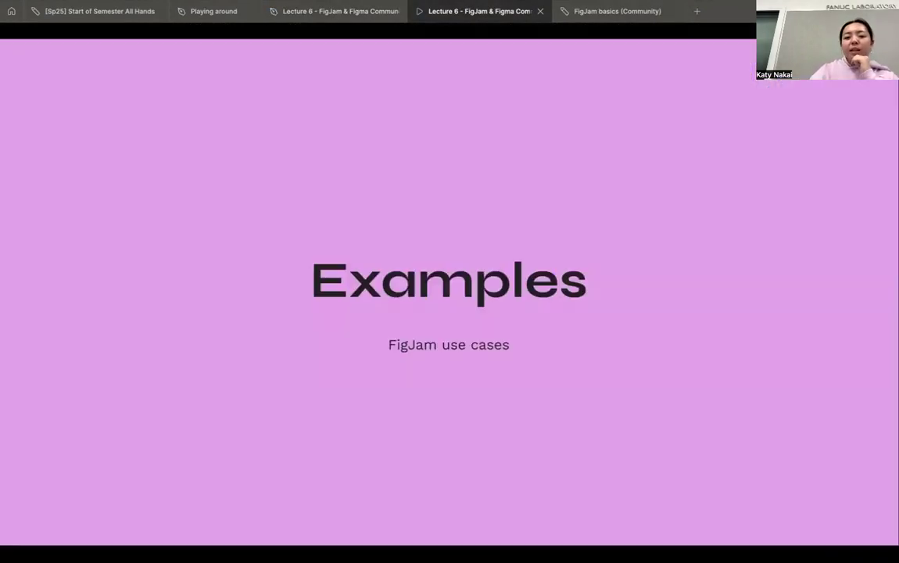